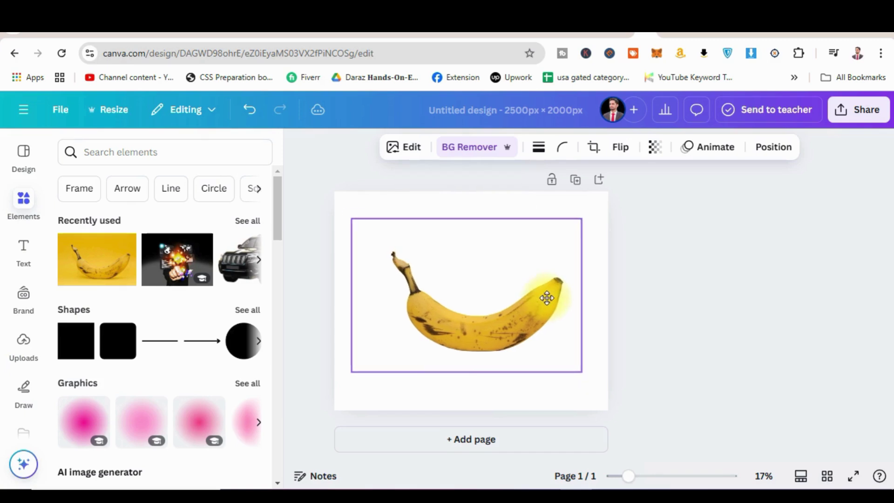
# Step: Open the TypeCraft app for the banana design
pyautogui.click(342, 286)
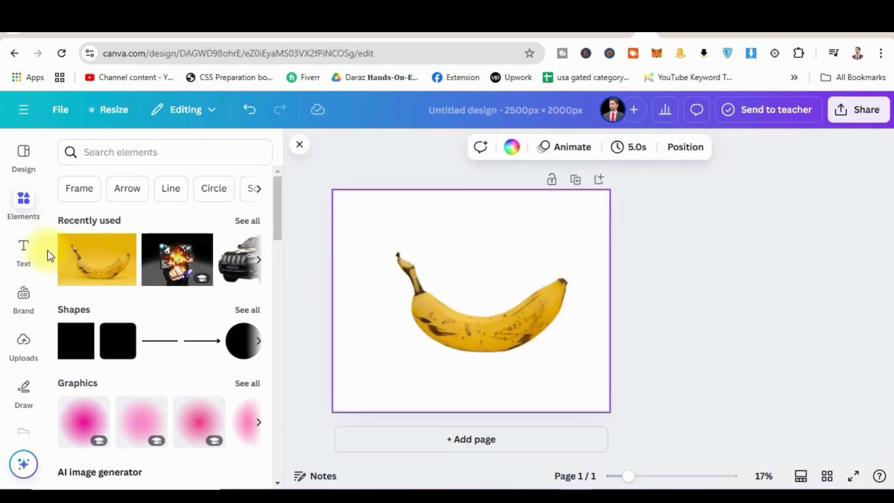
pyautogui.scroll(-2, 26, 308)
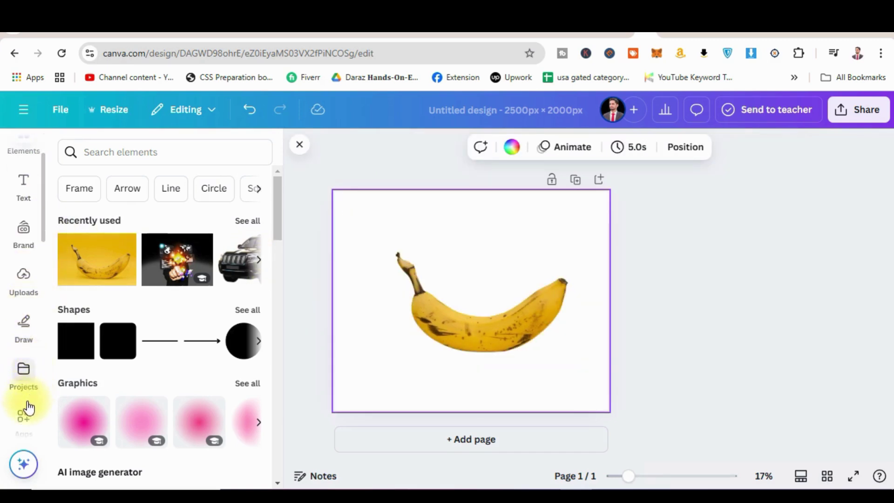
pyautogui.scroll(-2, 28, 407)
pyautogui.click(24, 356)
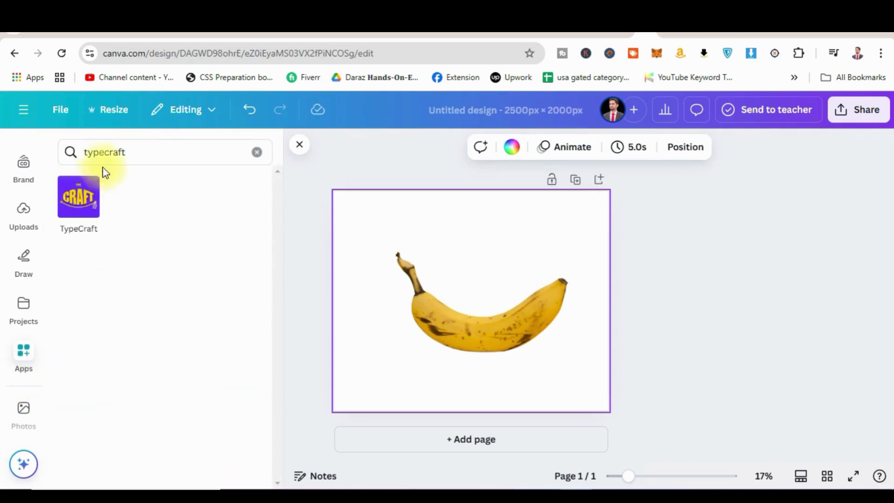
pyautogui.click(78, 196)
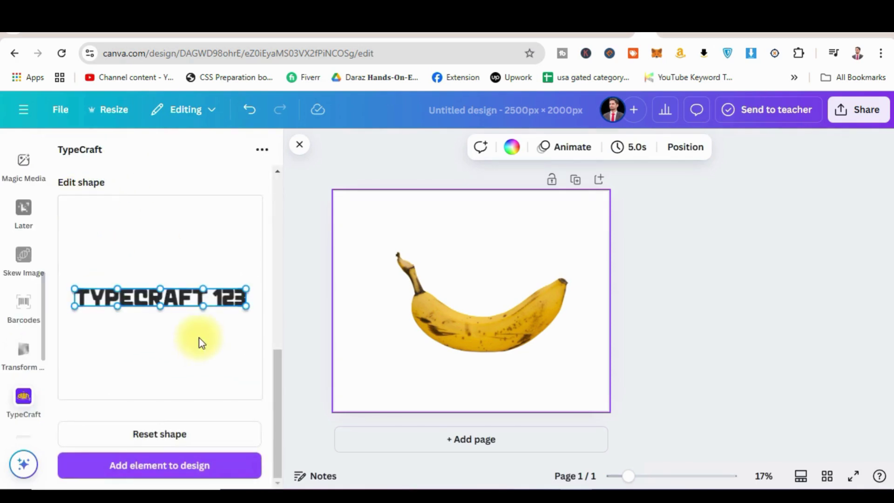
# Step: Replace the default TypeCraft text with BANANA
pyautogui.scroll(10, 200, 314)
pyautogui.click(148, 212)
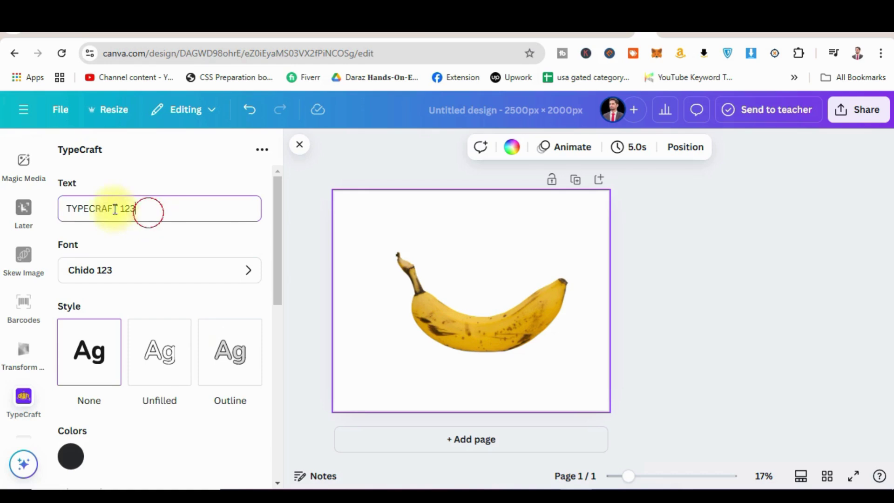
pyautogui.moveTo(56, 209); pyautogui.dragTo(148, 241)
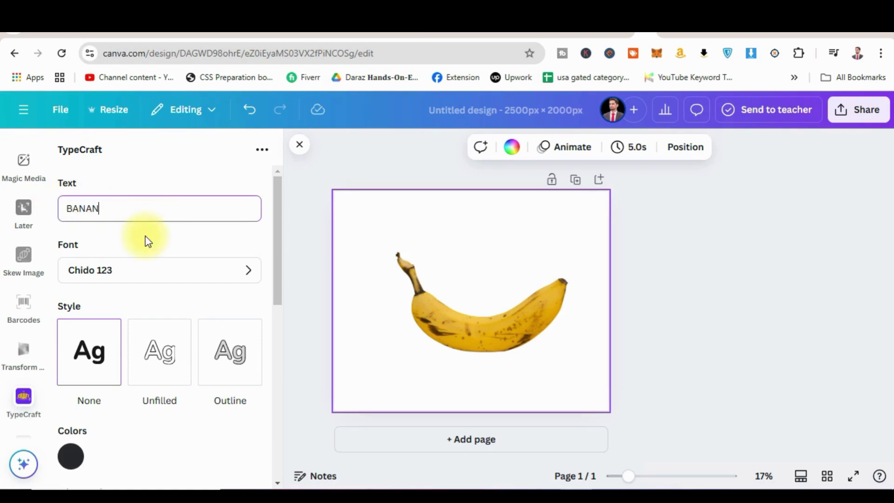
# Step: Search the TypeCraft fonts for ANTON and apply Anton Regular 123 to the text
pyautogui.click(169, 267)
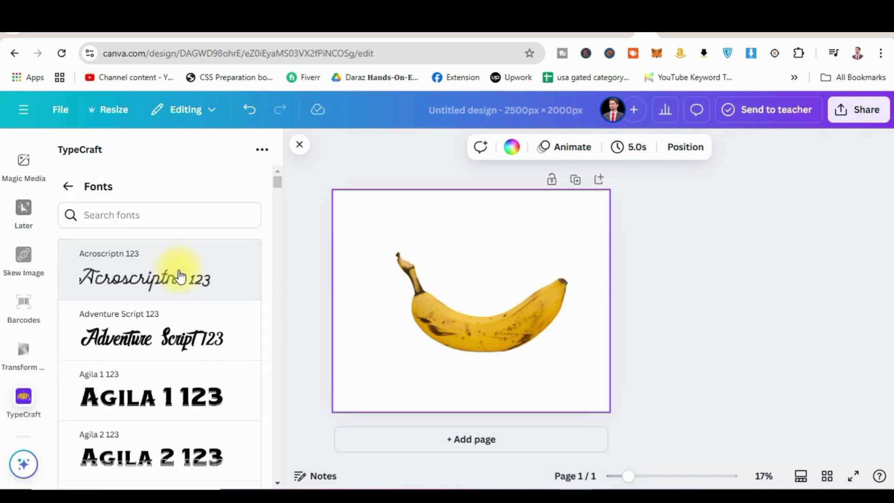
pyautogui.write('A')
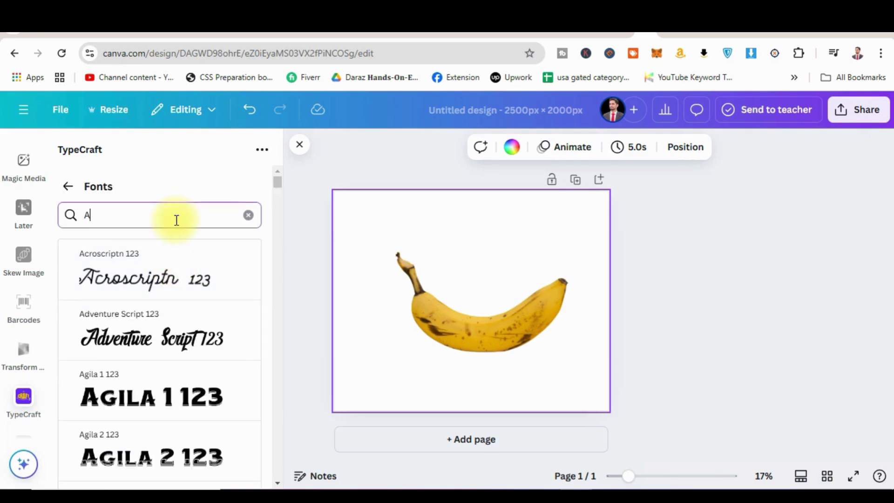
pyautogui.write('NTON')
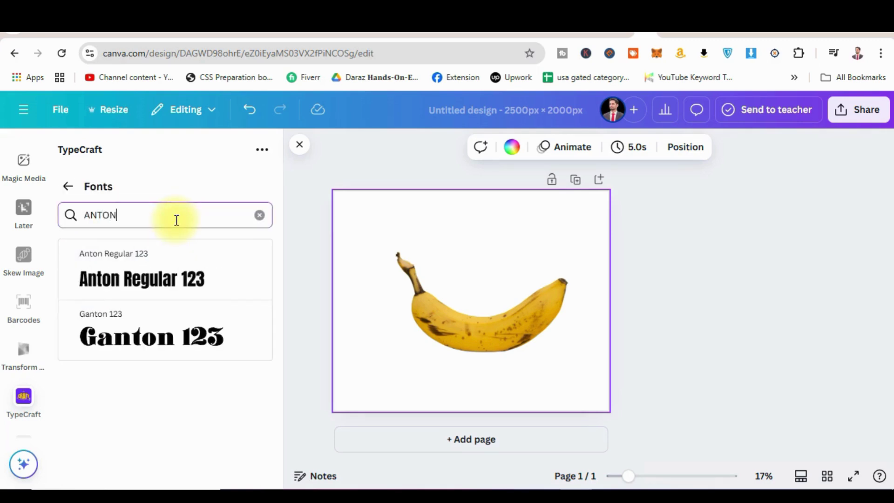
pyautogui.click(161, 274)
pyautogui.click(261, 218)
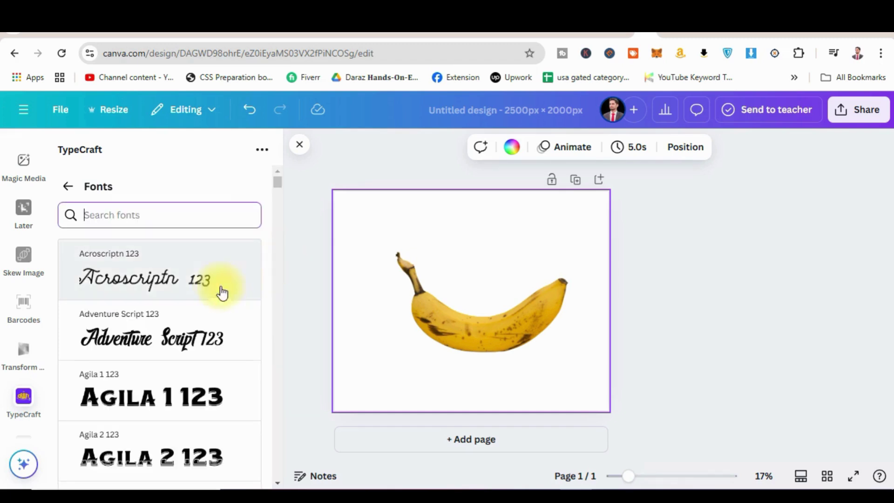
pyautogui.click(291, 185)
pyautogui.click(68, 187)
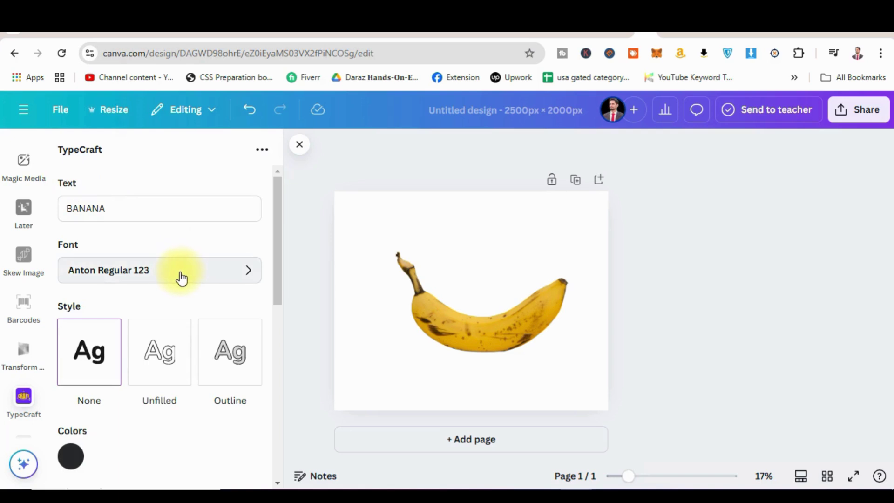
# Step: Change the BANANA text colour to white
pyautogui.scroll(-5, 181, 277)
pyautogui.scroll(2, 179, 275)
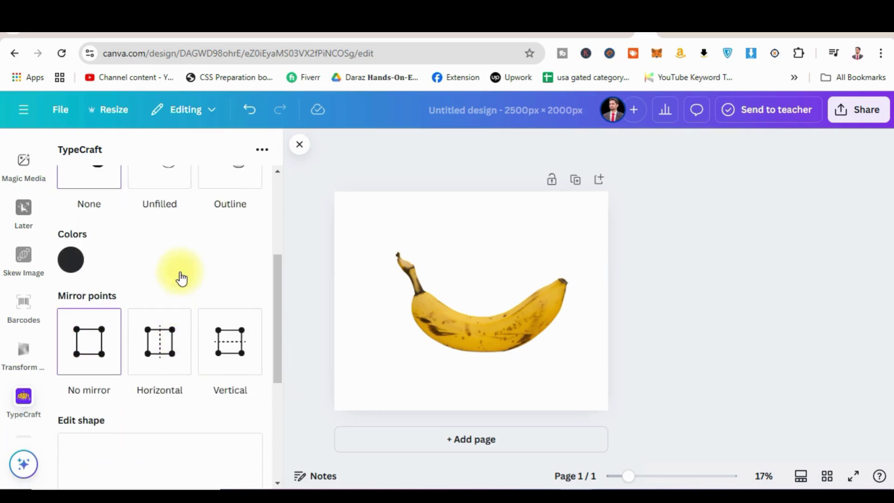
pyautogui.click(70, 259)
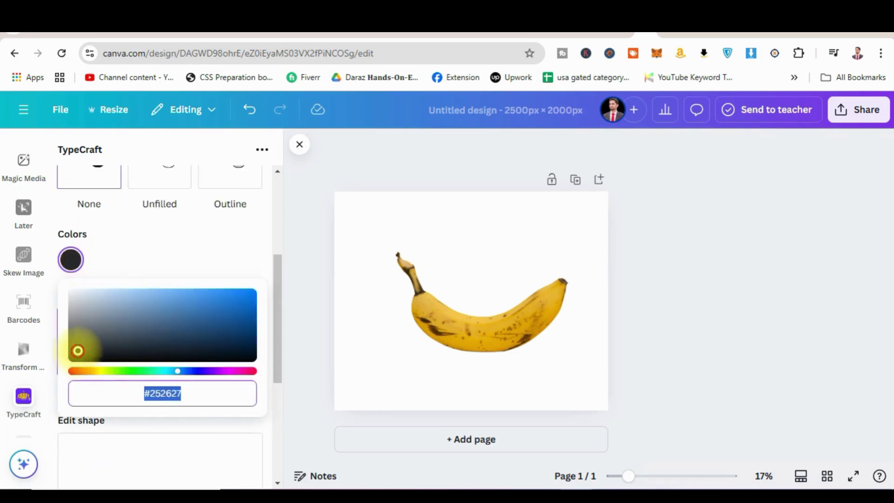
pyautogui.moveTo(76, 351); pyautogui.dragTo(75, 274)
pyautogui.moveTo(88, 309); pyautogui.dragTo(72, 292)
# Step: Warp the BANANA text into a downward-sagging curve with raised upper corners and add it to the design
pyautogui.moveTo(275, 307); pyautogui.dragTo(286, 399)
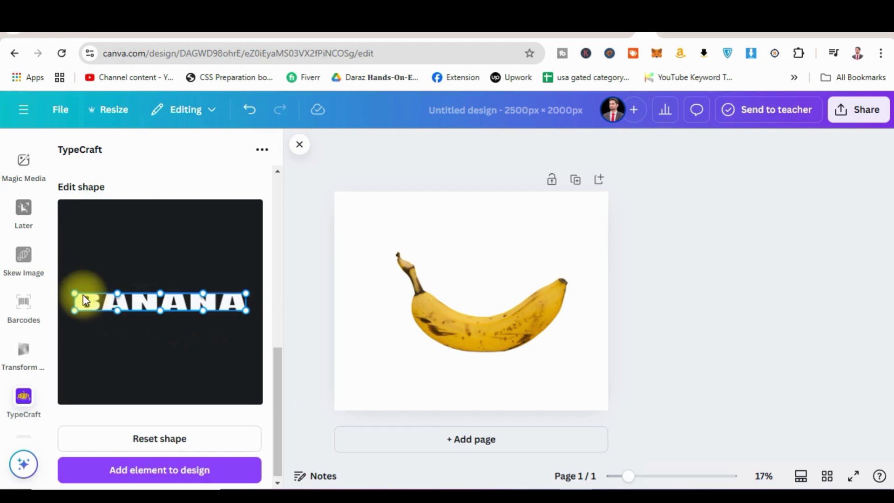
pyautogui.moveTo(75, 292); pyautogui.dragTo(80, 265)
pyautogui.moveTo(160, 293); pyautogui.dragTo(152, 284)
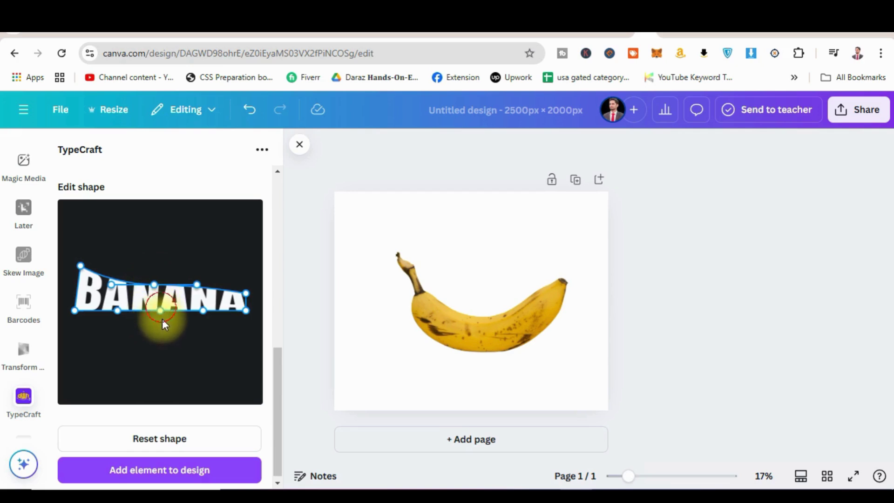
pyautogui.moveTo(159, 310); pyautogui.dragTo(157, 323)
pyautogui.click(246, 292)
pyautogui.moveTo(247, 294); pyautogui.dragTo(243, 265)
pyautogui.moveTo(246, 311); pyautogui.dragTo(247, 317)
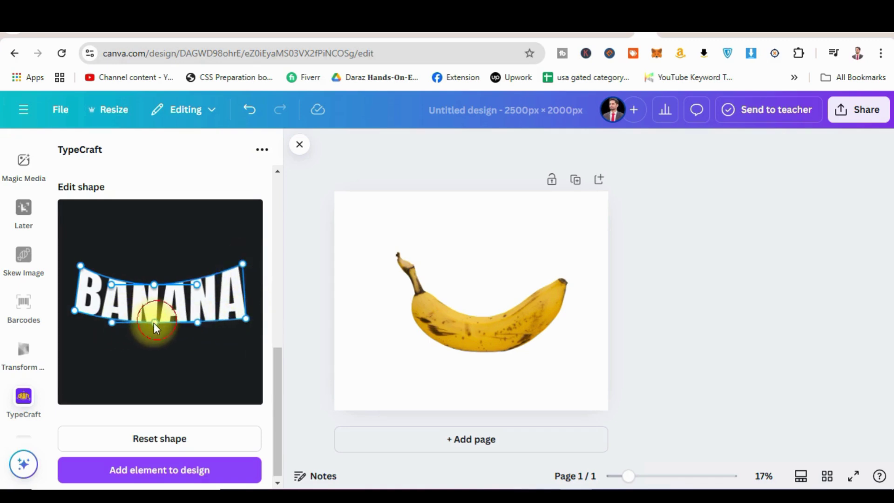
pyautogui.moveTo(154, 323); pyautogui.dragTo(155, 328)
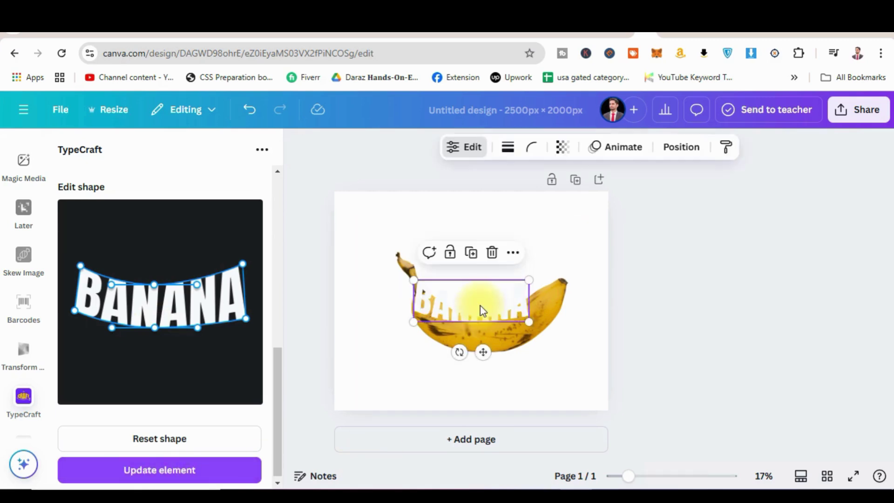
# Step: Fit the BANANA text onto the banana's lower curve, and update it with both upper corner points raised slightly
pyautogui.moveTo(481, 305); pyautogui.dragTo(493, 331)
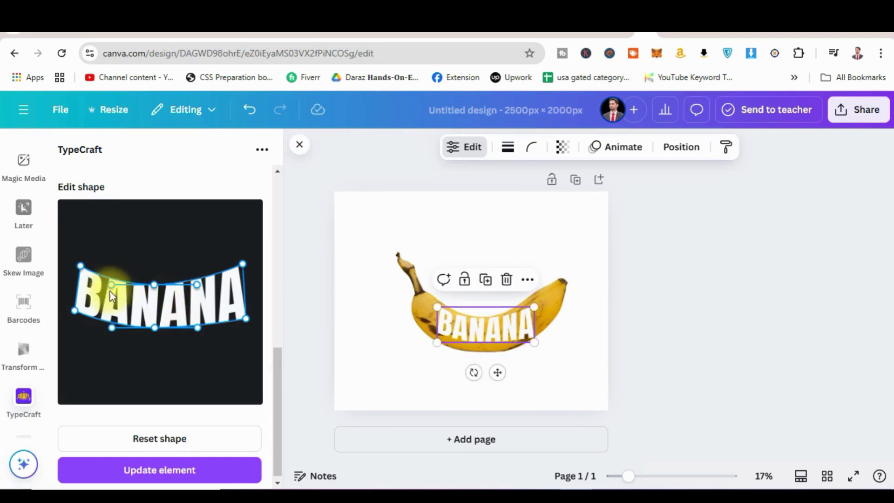
pyautogui.moveTo(81, 266); pyautogui.dragTo(80, 257)
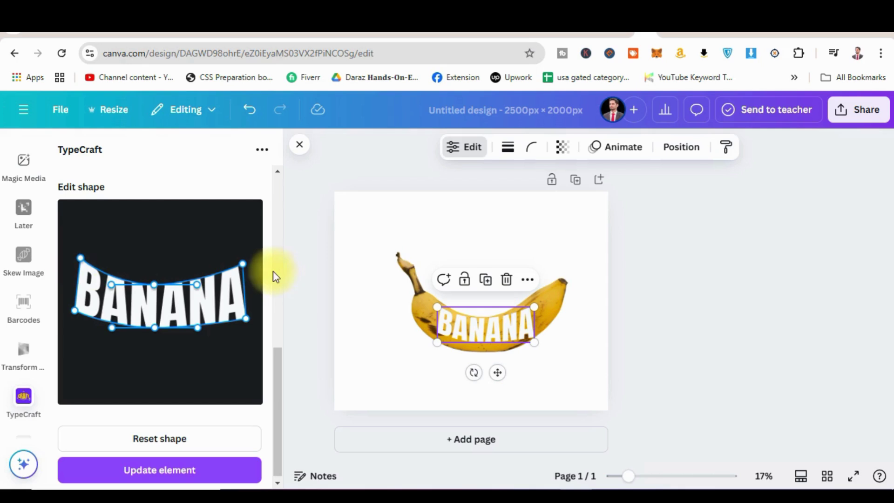
pyautogui.moveTo(247, 264); pyautogui.dragTo(241, 258)
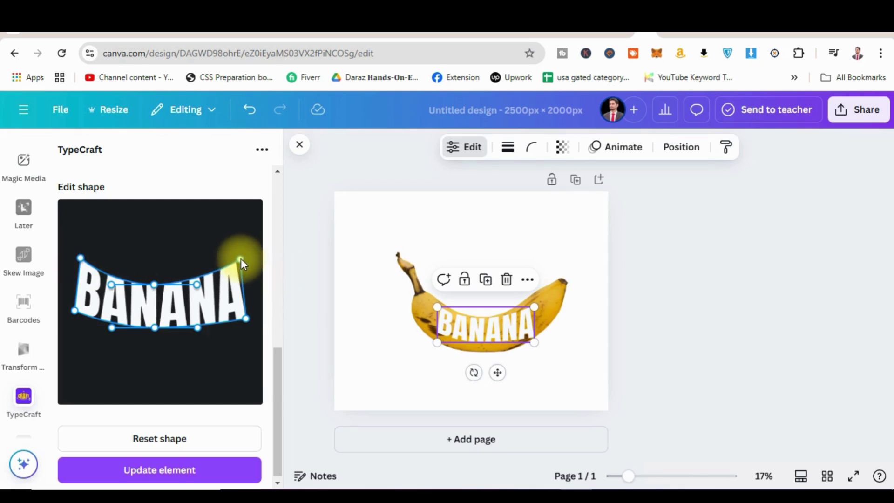
pyautogui.click(188, 471)
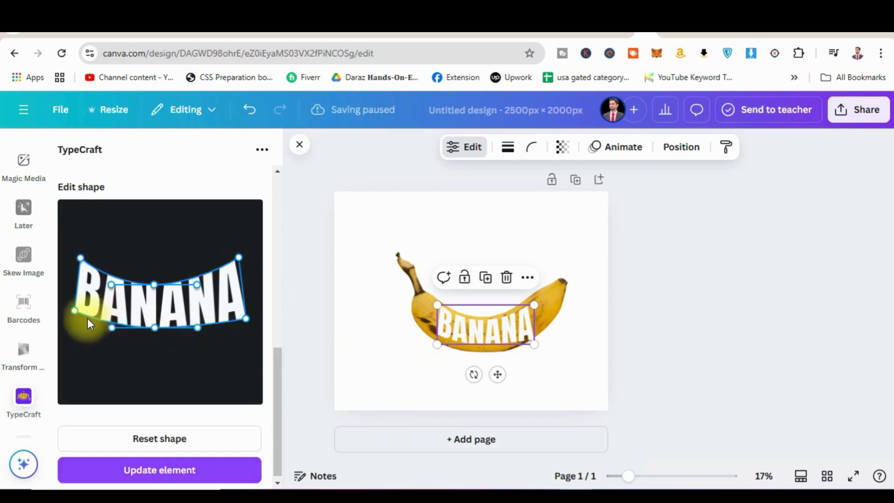
# Step: Deepen the text's lower curve, raise both right corner points of its shape, and update the element
pyautogui.moveTo(155, 328); pyautogui.dragTo(152, 339)
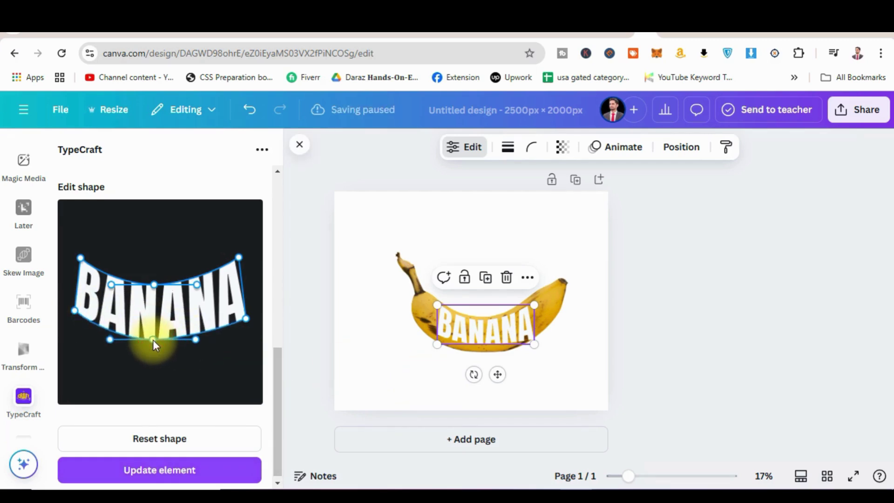
pyautogui.moveTo(245, 316); pyautogui.dragTo(245, 308)
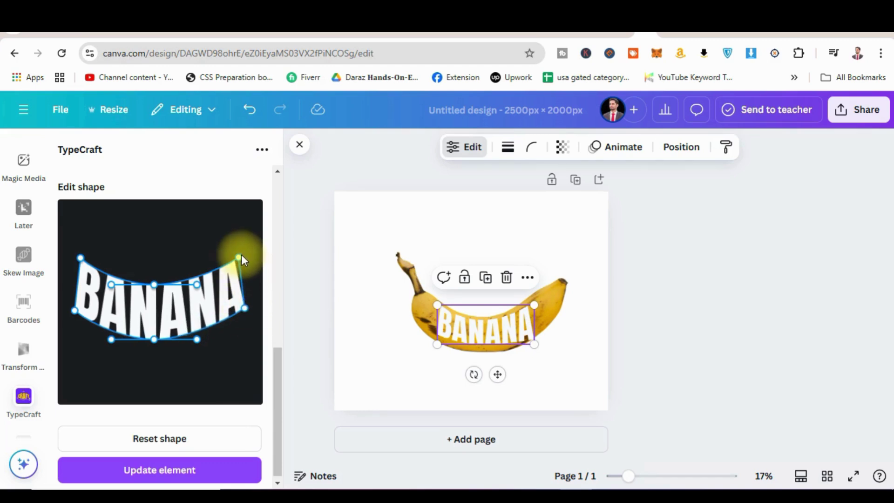
pyautogui.moveTo(238, 257); pyautogui.dragTo(234, 251)
pyautogui.click(190, 471)
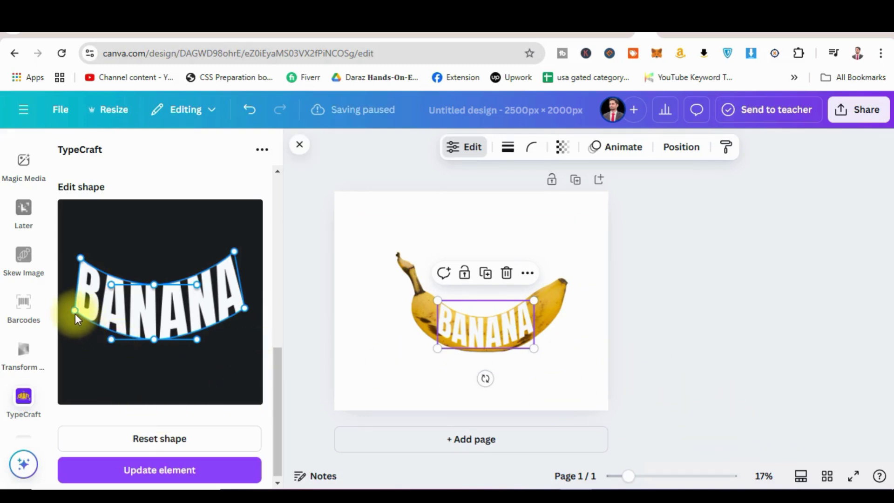
# Step: Lower the text shape's two bottom corners and bottom midpoint to match the banana's underside, and update the element
pyautogui.moveTo(74, 310); pyautogui.dragTo(74, 323)
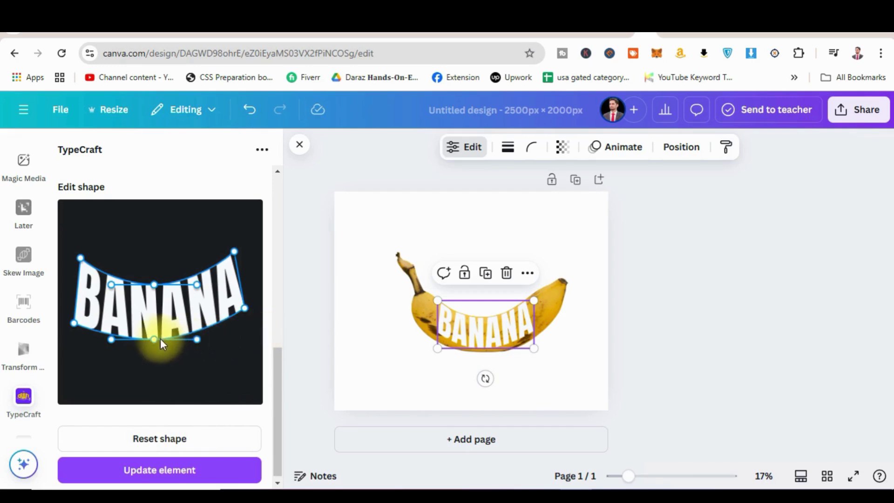
pyautogui.moveTo(161, 339); pyautogui.dragTo(155, 344)
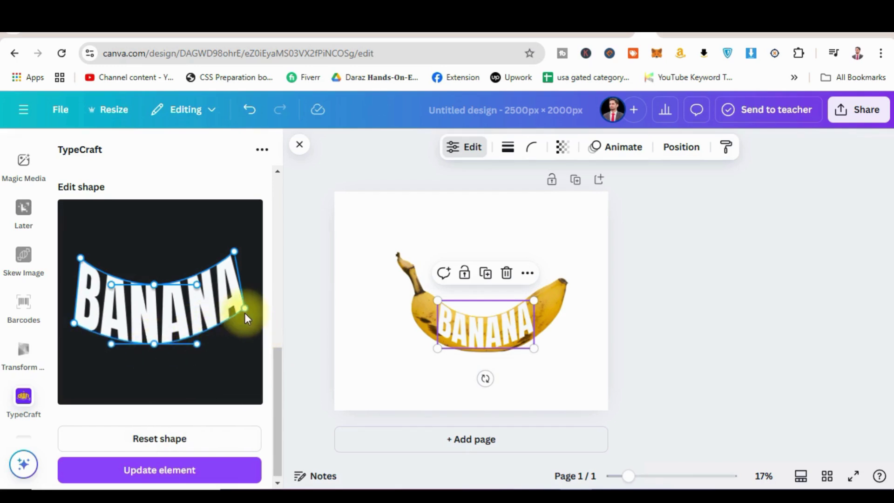
pyautogui.moveTo(244, 313); pyautogui.dragTo(245, 316)
pyautogui.click(183, 470)
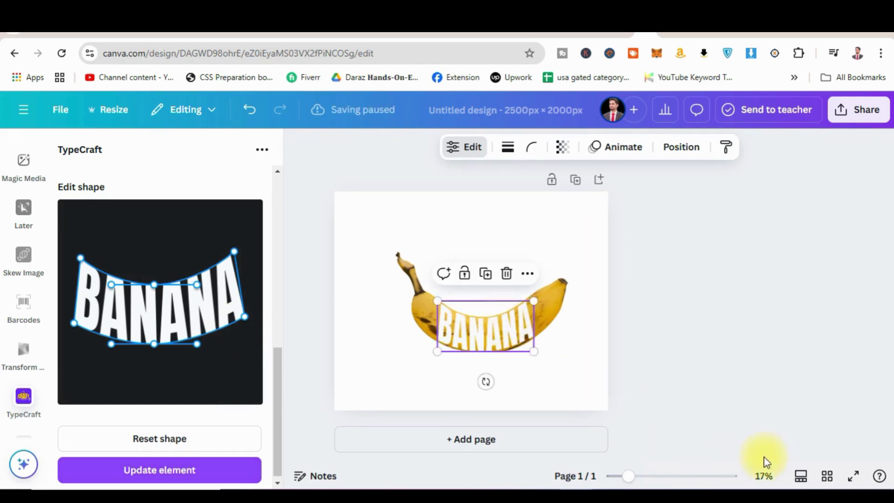
pyautogui.press('Escape')
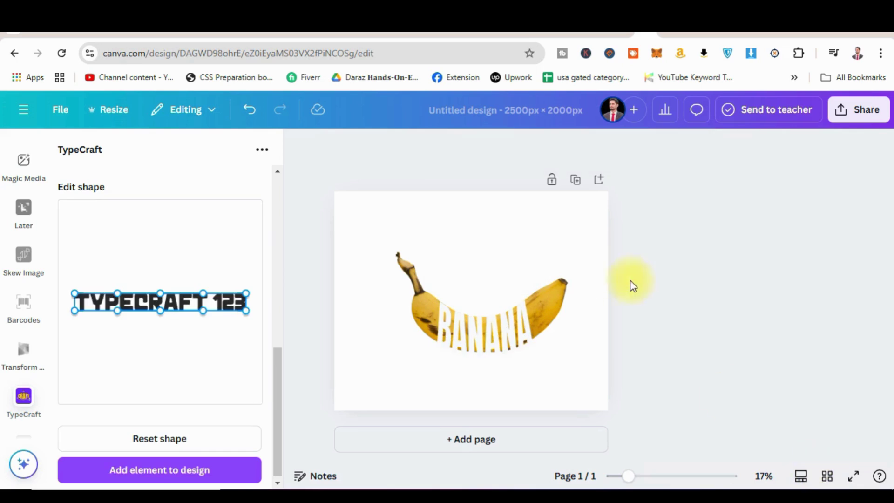
# Step: Duplicate the page and delete the banana photo from the copy, keeping only the white BANANA text
pyautogui.click(578, 182)
pyautogui.click(550, 315)
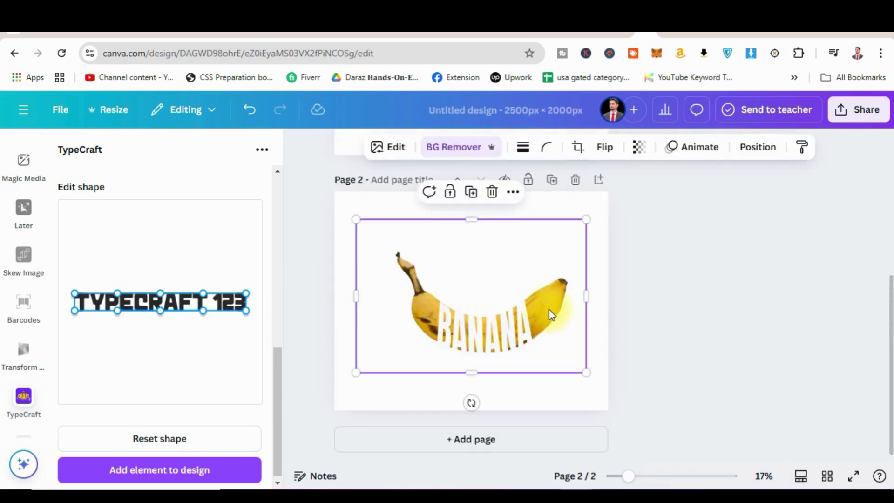
pyautogui.click(492, 191)
pyautogui.click(127, 291)
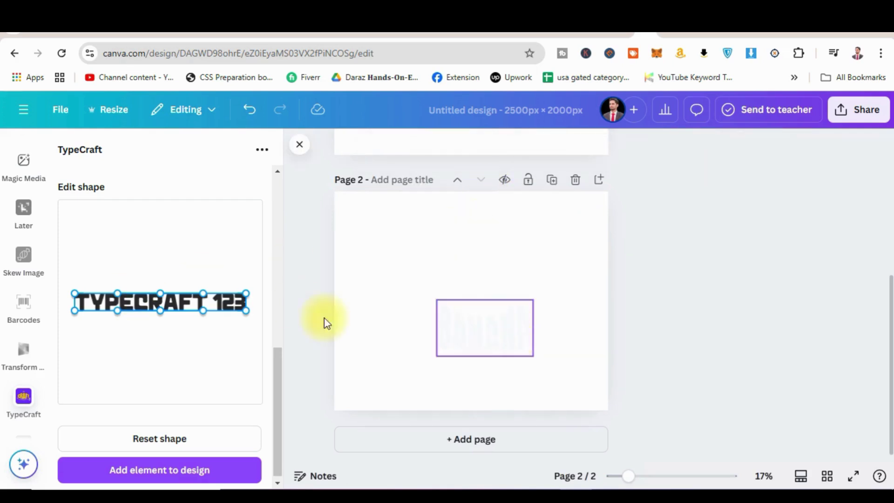
# Step: Add a square shape to page 2 and stretch it sideways into a rectangle wider than the BANANA text
pyautogui.scroll(5, 24, 299)
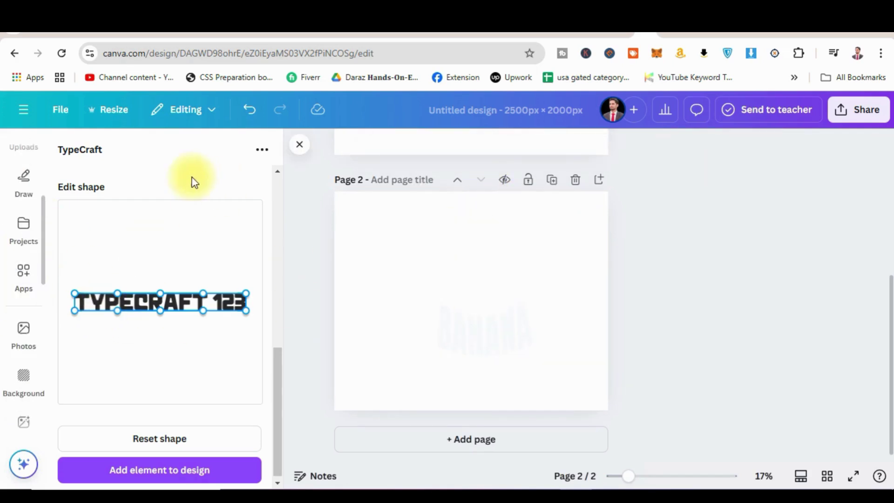
pyautogui.click(299, 145)
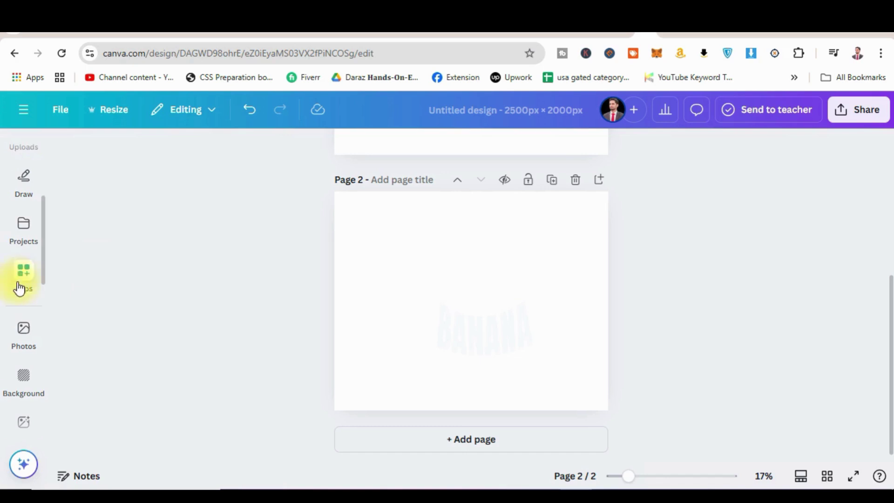
pyautogui.scroll(5, 19, 288)
pyautogui.click(22, 261)
pyautogui.click(22, 208)
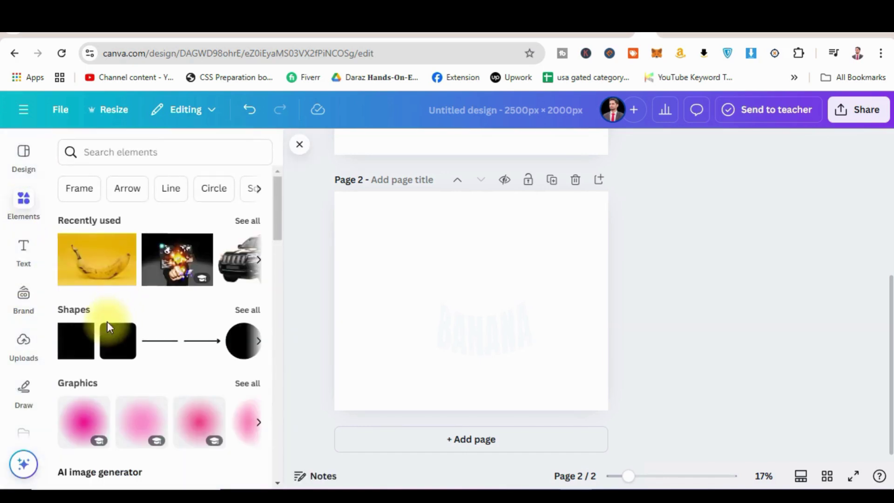
pyautogui.click(76, 340)
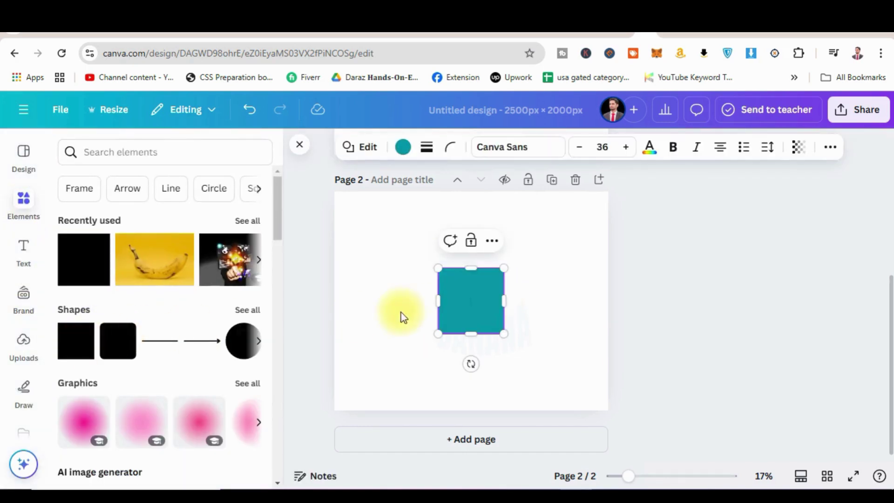
pyautogui.moveTo(438, 301); pyautogui.dragTo(389, 301)
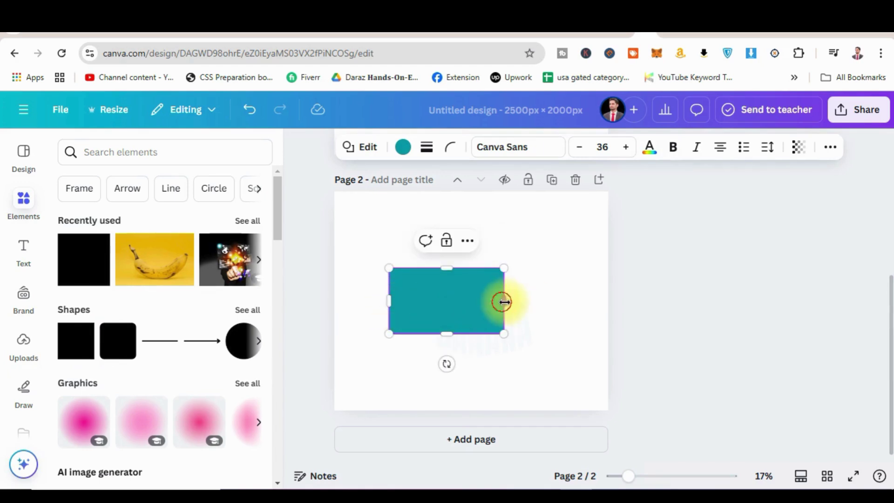
pyautogui.moveTo(504, 302); pyautogui.dragTo(545, 302)
# Step: Fill the rectangle with the yellow solid default color
pyautogui.click(402, 147)
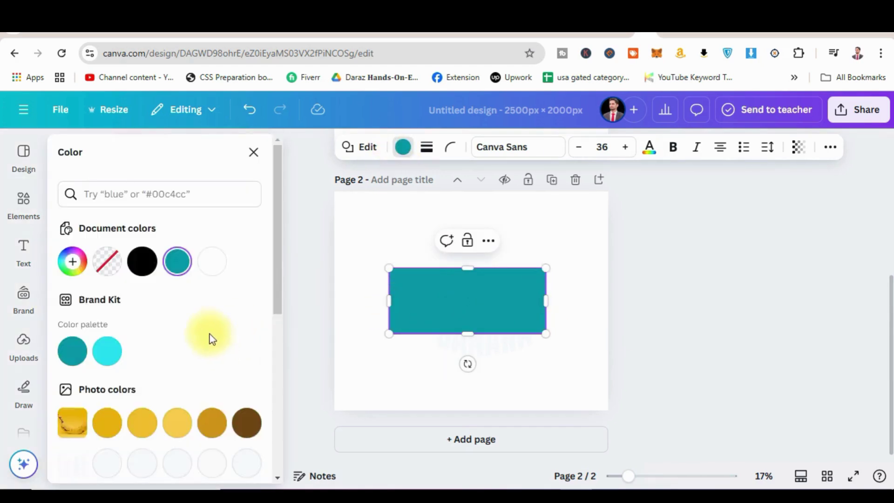
pyautogui.scroll(-5, 204, 337)
pyautogui.click(177, 463)
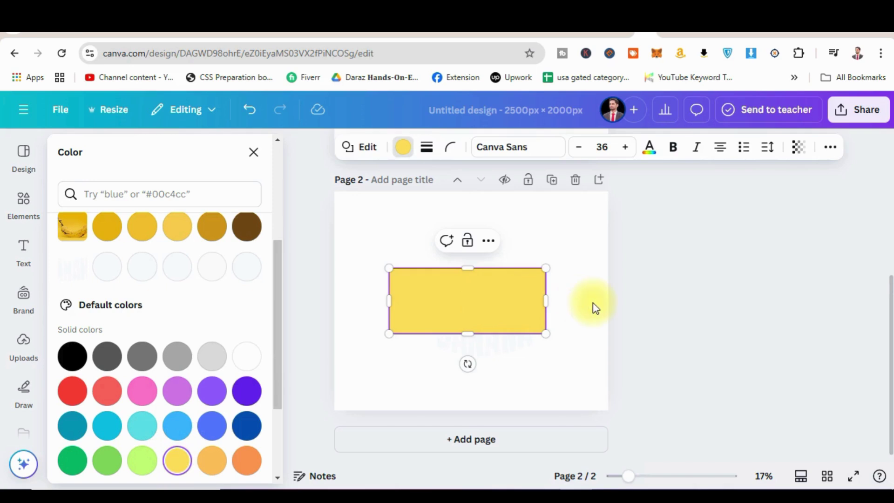
pyautogui.click(596, 308)
# Step: Send the yellow rectangle to the back and position it so that it frames the BANANA text
pyautogui.rightClick(488, 303)
pyautogui.moveTo(531, 260)
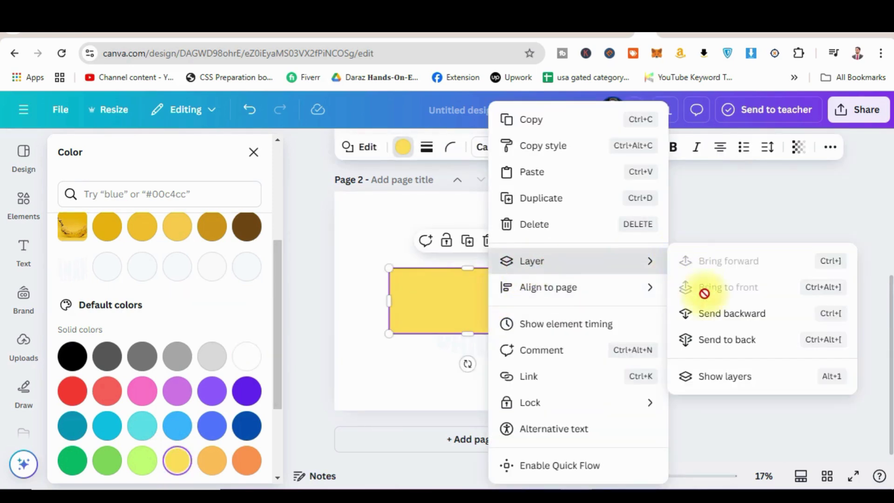
pyautogui.click(715, 339)
pyautogui.moveTo(493, 294); pyautogui.dragTo(513, 311)
pyautogui.press('Escape')
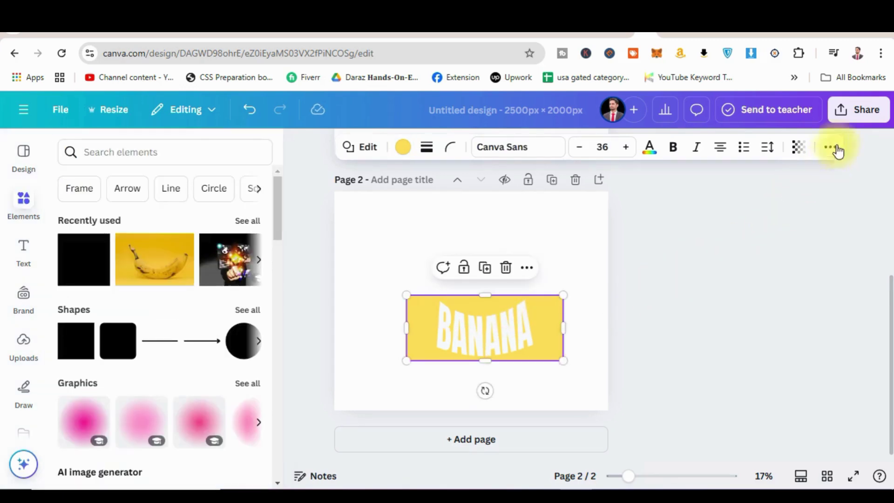
# Step: Download only page 2 as a PNG file
pyautogui.click(858, 109)
pyautogui.click(667, 373)
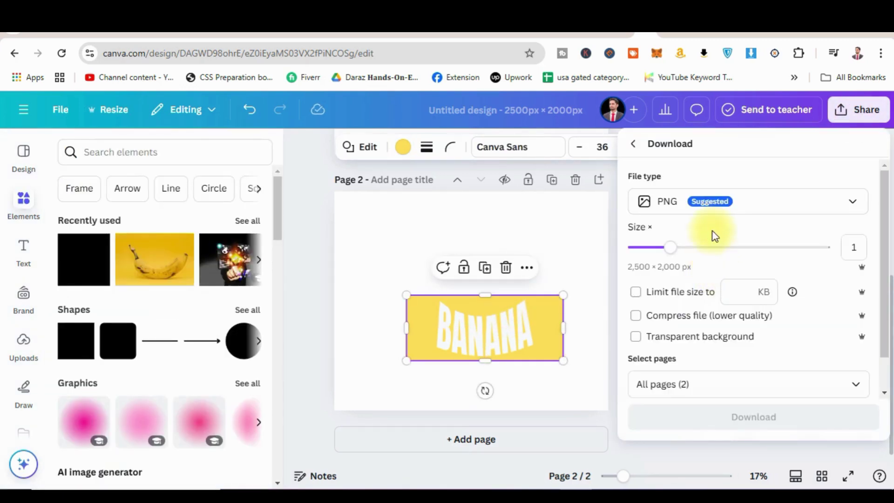
pyautogui.click(702, 387)
pyautogui.click(698, 232)
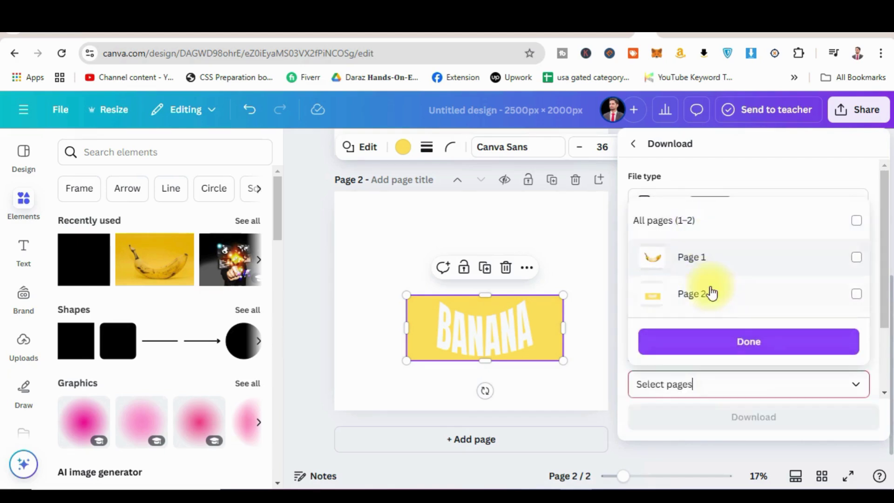
pyautogui.click(708, 293)
pyautogui.click(717, 345)
pyautogui.click(712, 421)
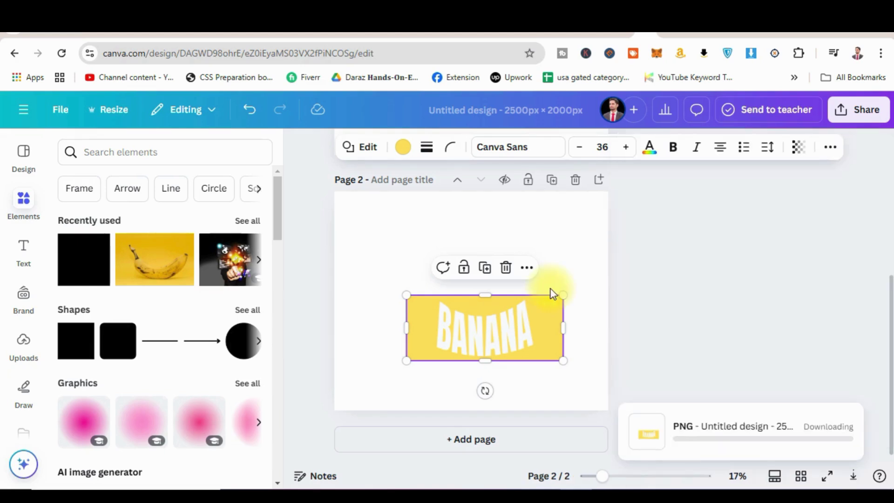
# Step: Insert the downloaded file Untitled design (6).png onto page 1
pyautogui.scroll(2, 605, 279)
pyautogui.scroll(2, 605, 279)
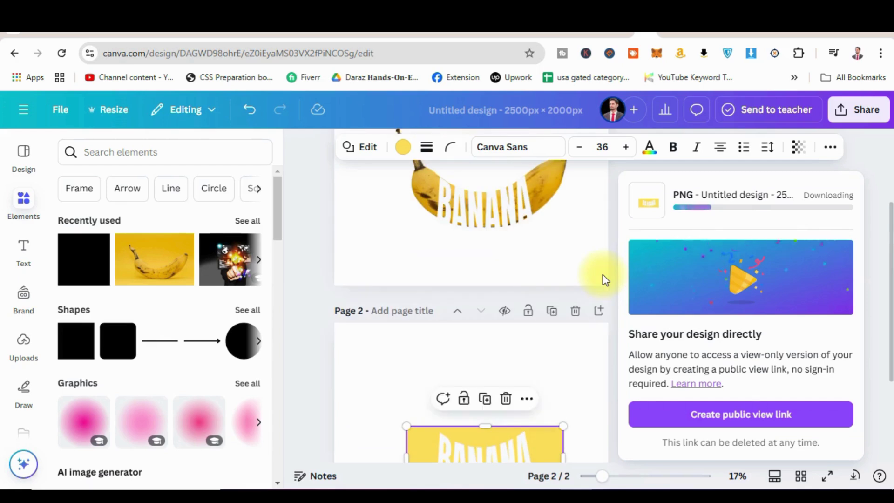
pyautogui.scroll(2, 606, 279)
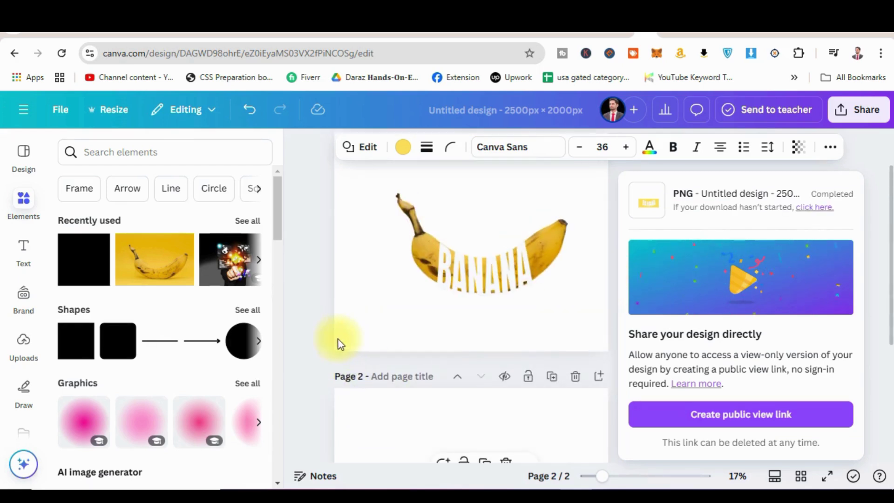
pyautogui.click(320, 338)
pyautogui.scroll(2, 559, 233)
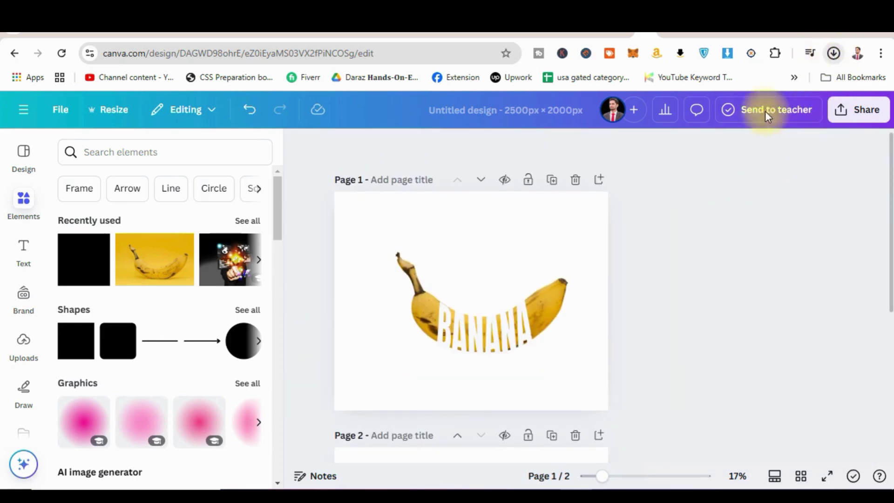
pyautogui.click(833, 53)
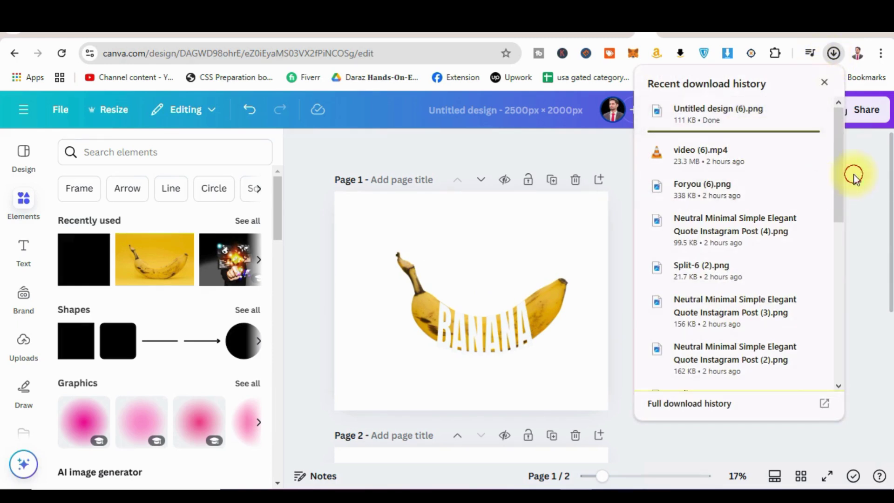
pyautogui.click(833, 53)
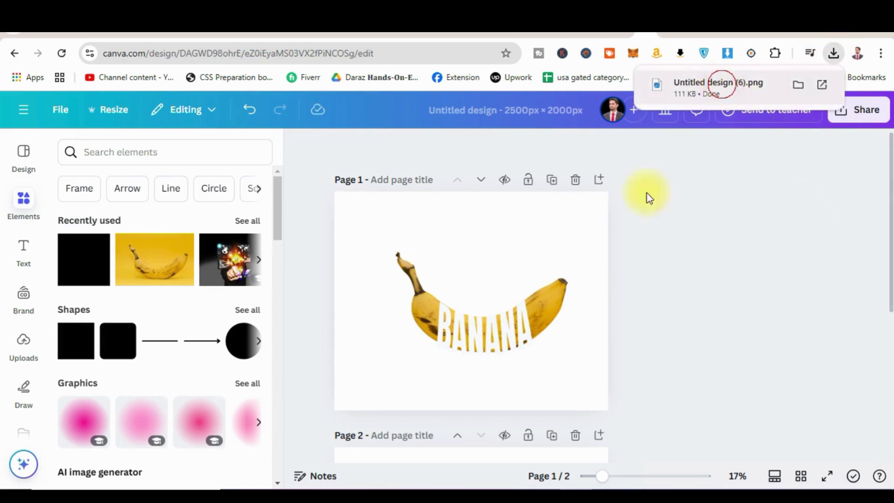
pyautogui.moveTo(718, 84); pyautogui.dragTo(670, 276)
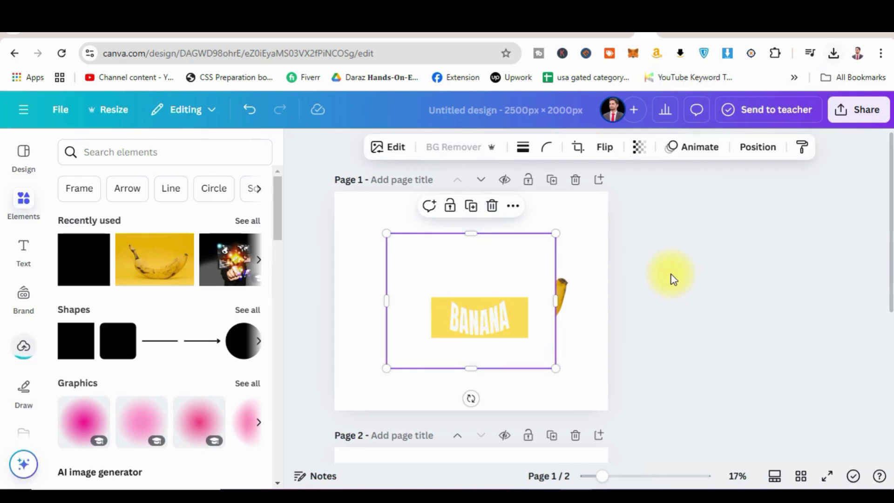
# Step: Enlarge the inserted image to cover the whole of page 1 and remove its background
pyautogui.moveTo(459, 285); pyautogui.dragTo(407, 243)
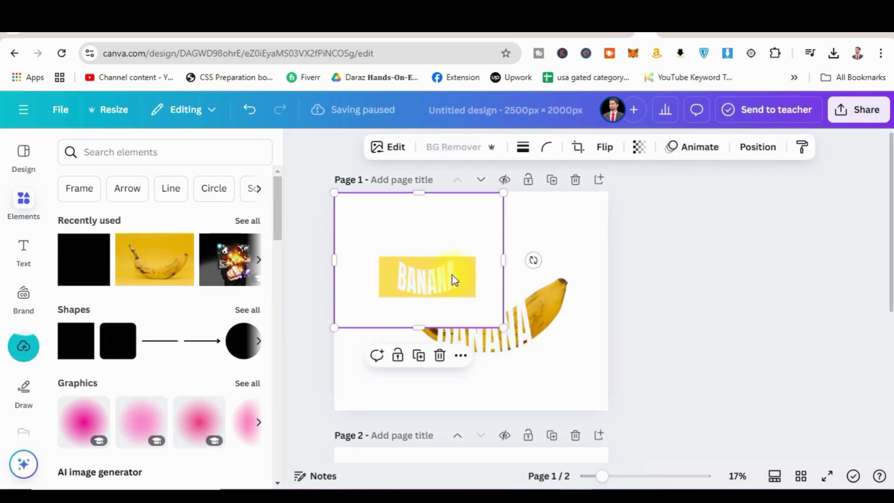
pyautogui.moveTo(498, 327); pyautogui.dragTo(628, 384)
pyautogui.click(656, 364)
pyautogui.click(494, 341)
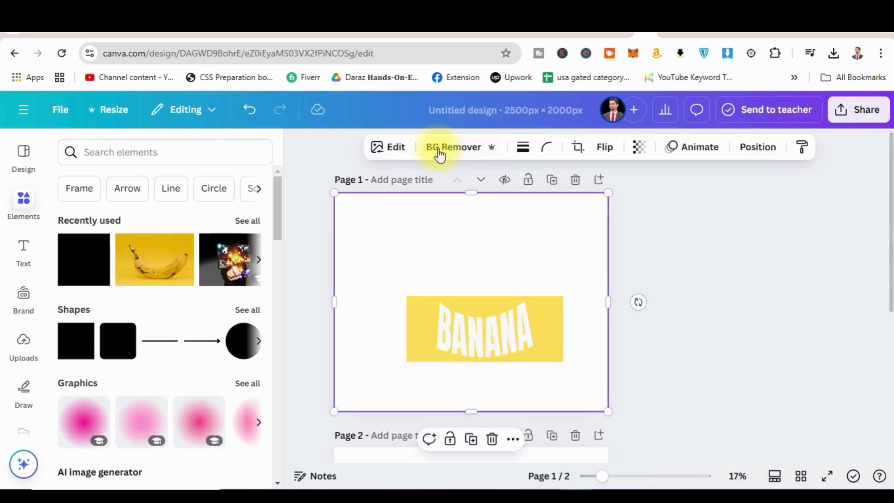
pyautogui.click(438, 148)
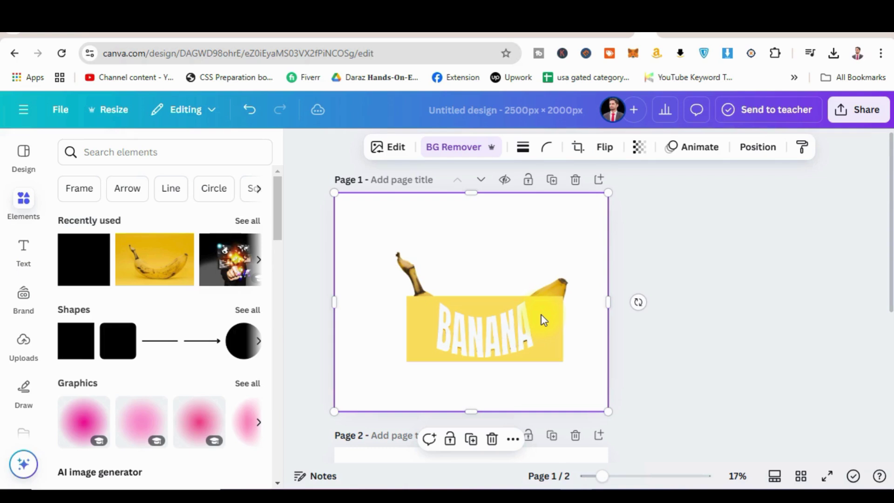
# Step: Apply the Duotone effect with the Cherry preset to the cut-out BANANA image
pyautogui.click(391, 163)
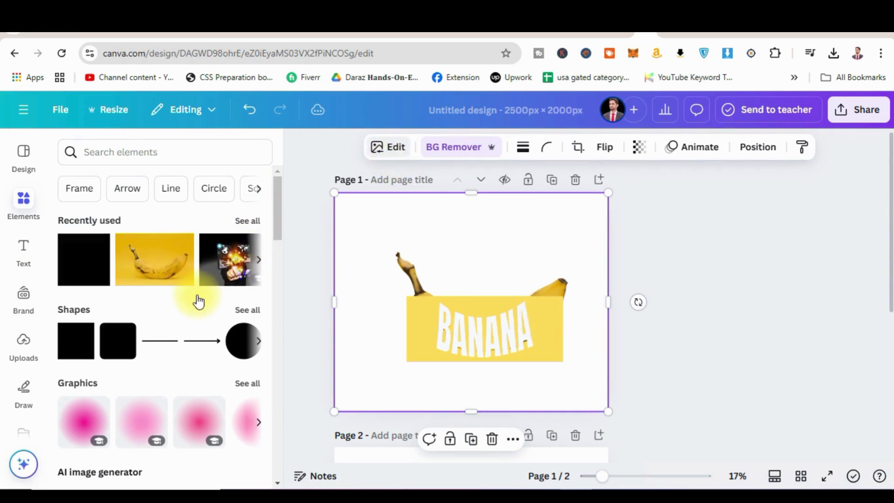
pyautogui.click(347, 205)
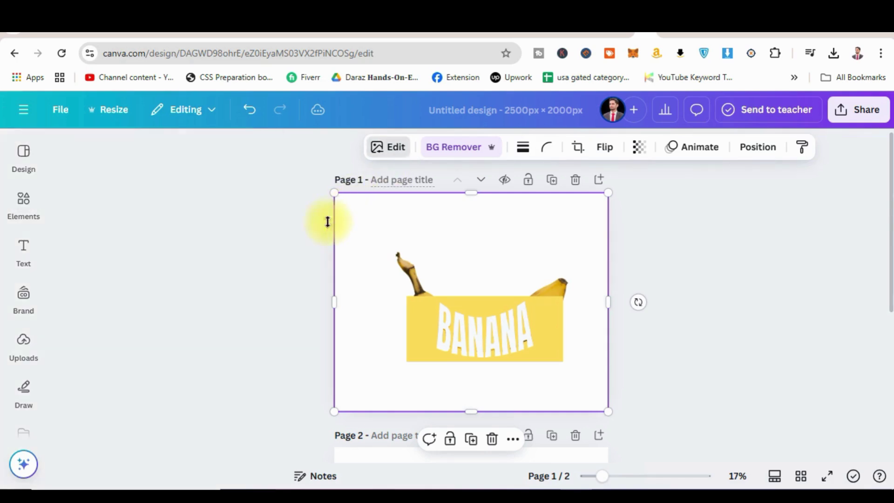
pyautogui.scroll(-3, 199, 307)
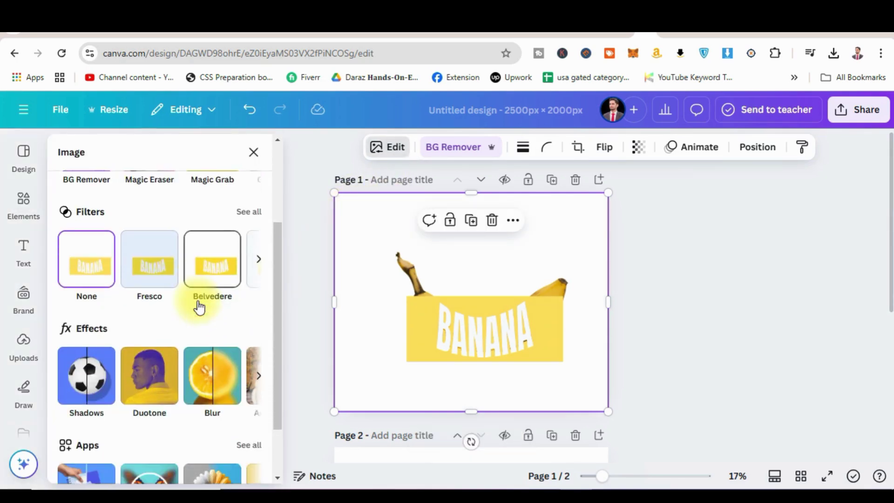
pyautogui.click(158, 365)
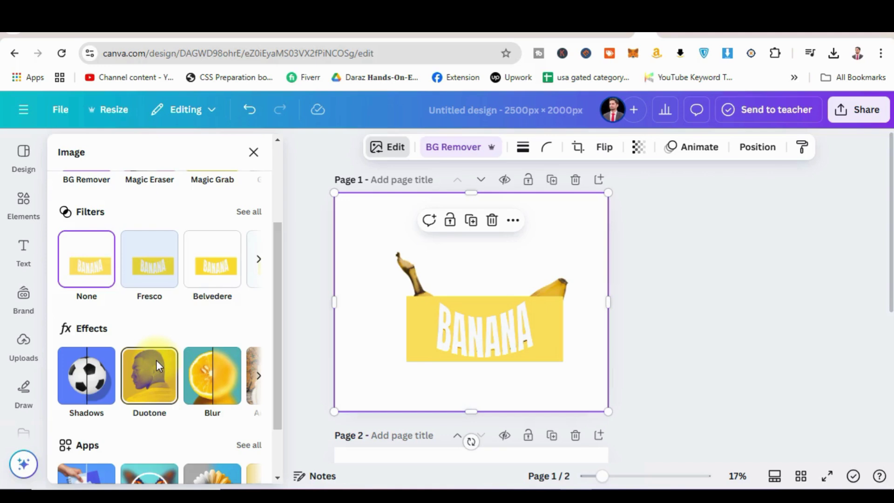
pyautogui.click(159, 302)
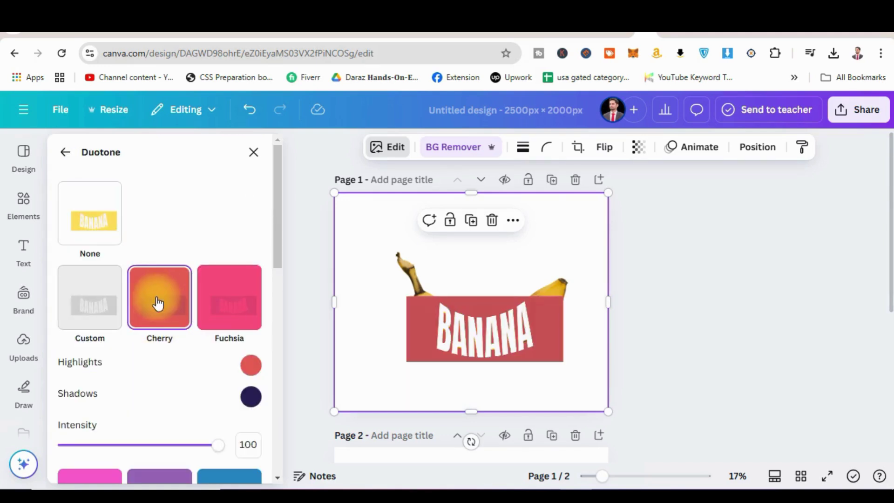
# Step: Set both the duotone highlights and shadows colors to white, #FFFFFF
pyautogui.click(251, 365)
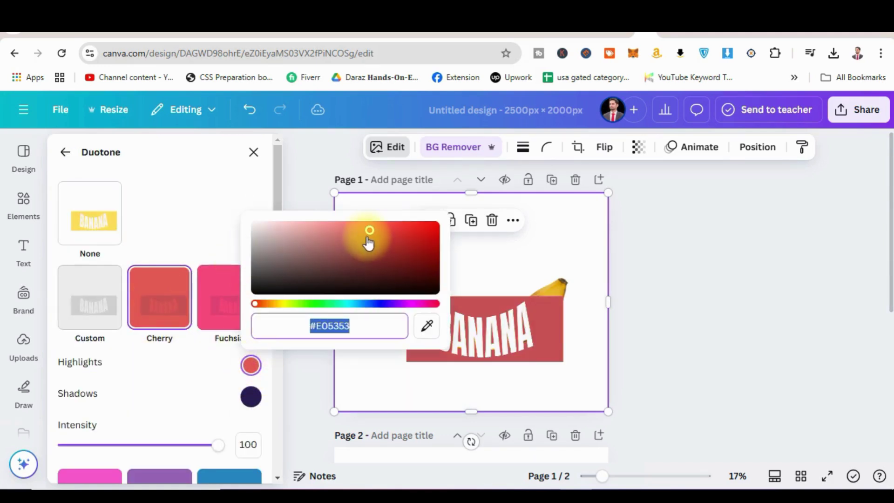
pyautogui.moveTo(369, 242); pyautogui.dragTo(219, 211)
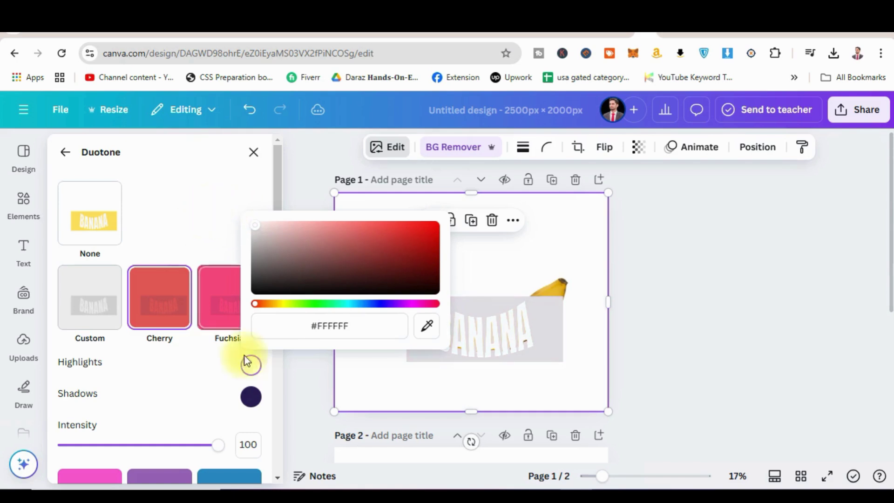
pyautogui.click(251, 396)
pyautogui.moveTo(381, 304); pyautogui.dragTo(235, 246)
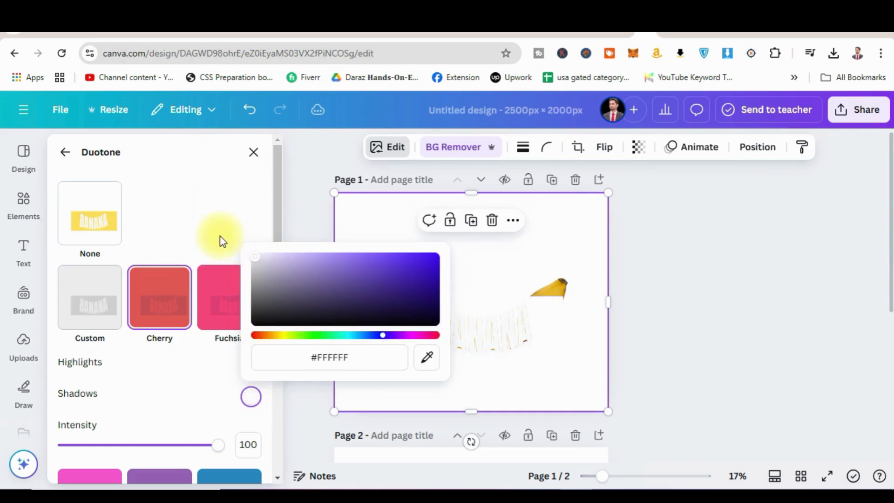
pyautogui.click(669, 261)
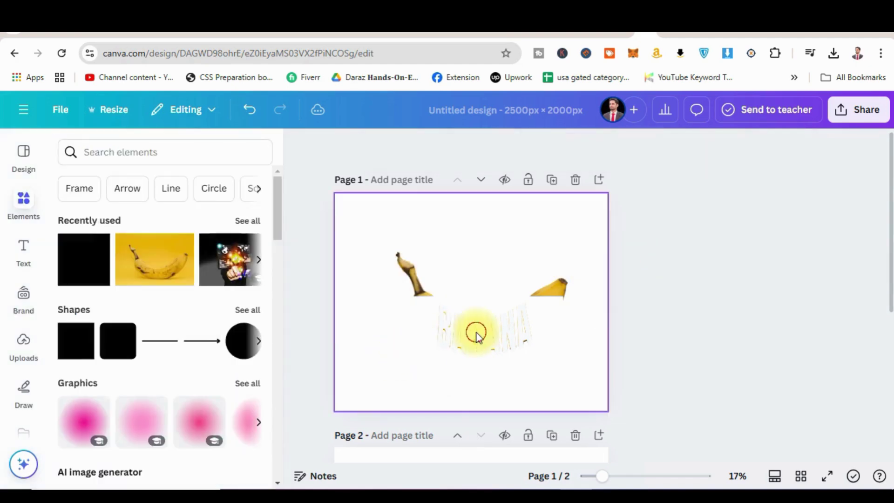
pyautogui.click(477, 335)
pyautogui.doubleClick(512, 329)
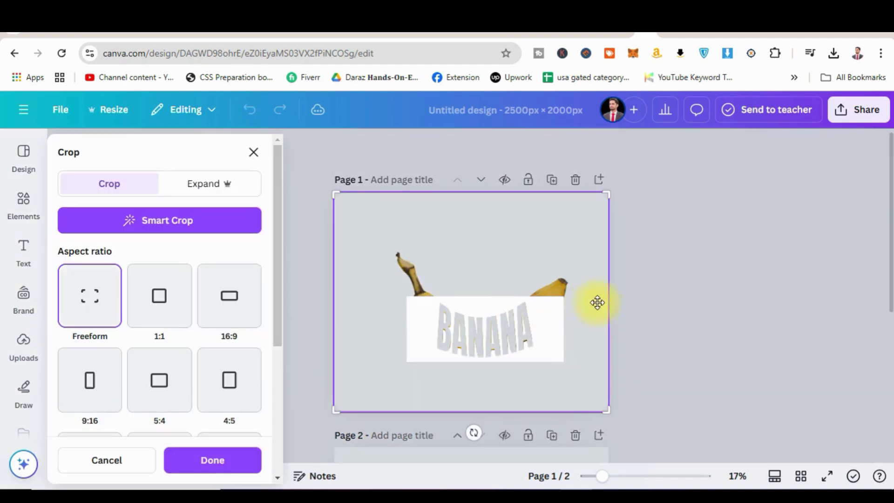
pyautogui.click(676, 289)
# Step: Send the white cut-out image to the back, behind the banana photo and its text
pyautogui.rightClick(504, 274)
pyautogui.moveTo(626, 256)
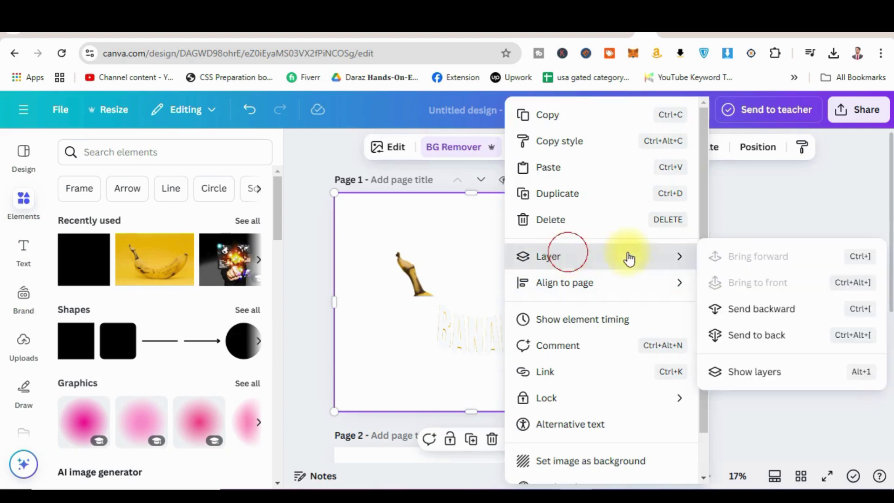
pyautogui.click(737, 309)
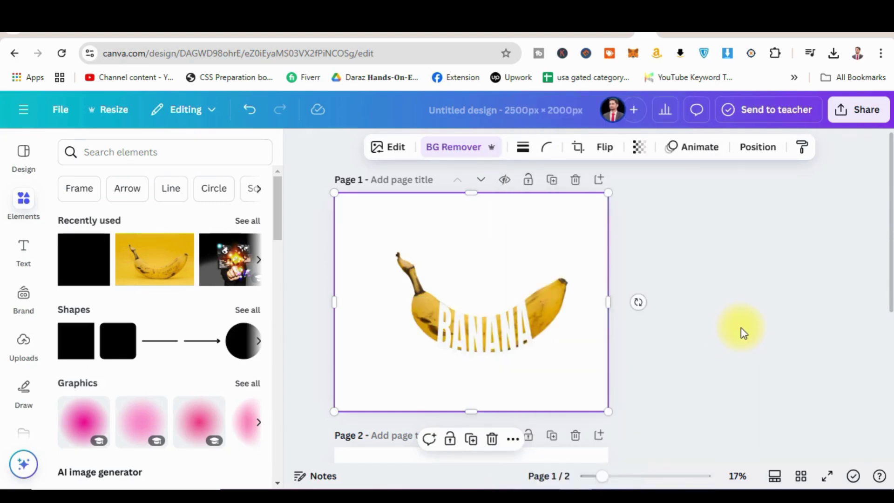
# Step: Delete the white BANANA lettering graphic that lies over the banana photo on page 1
pyautogui.click(508, 342)
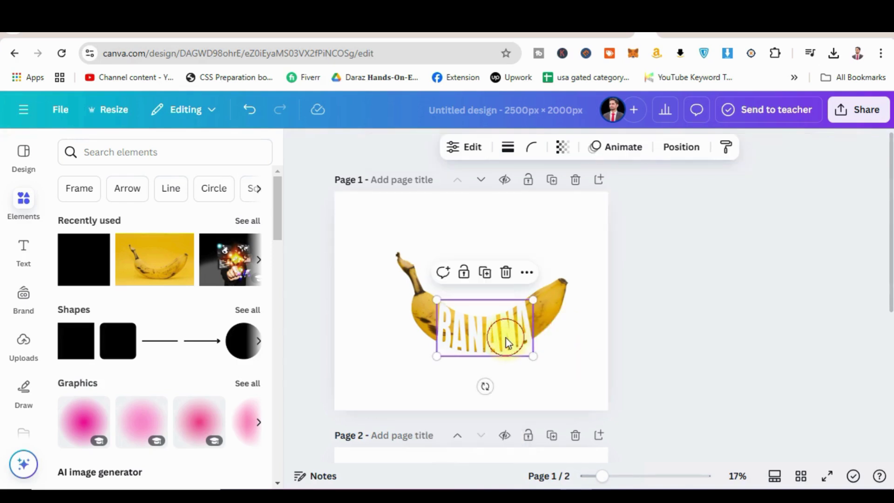
pyautogui.click(571, 333)
pyautogui.click(497, 332)
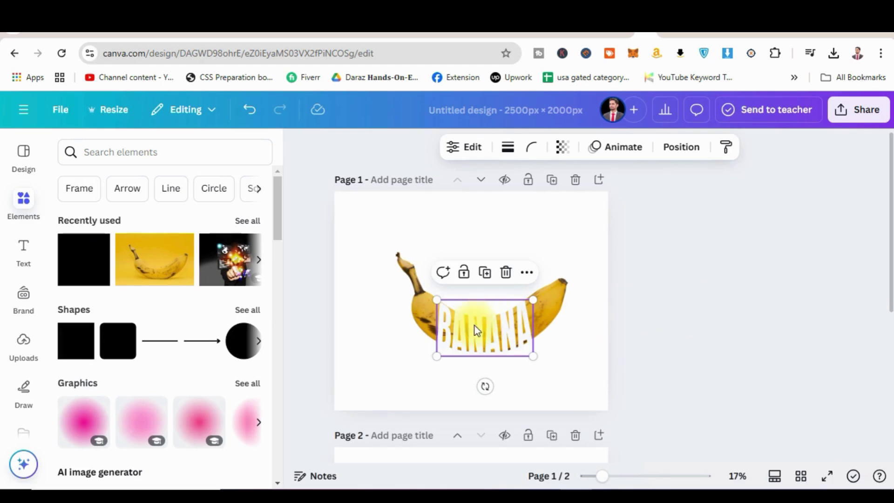
pyautogui.click(565, 279)
pyautogui.click(512, 319)
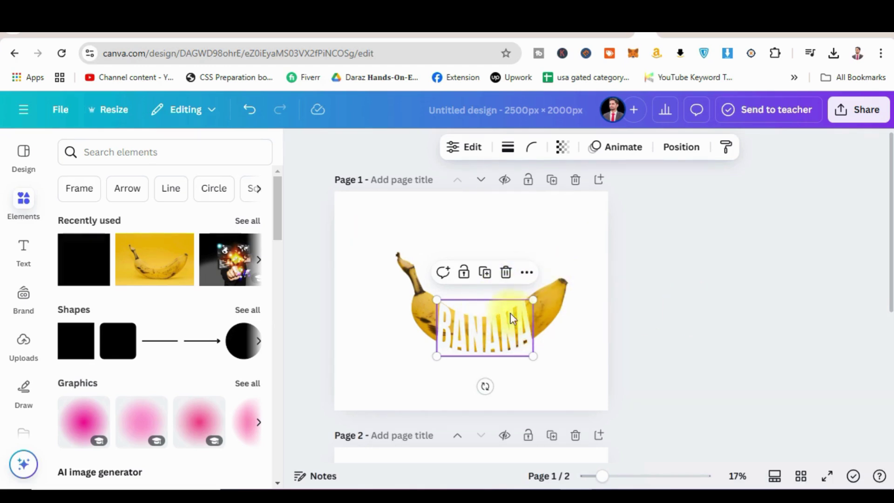
pyautogui.click(506, 272)
# Step: Send the banana photo to the back, behind the white cut-out image
pyautogui.rightClick(532, 275)
pyautogui.moveTo(579, 261)
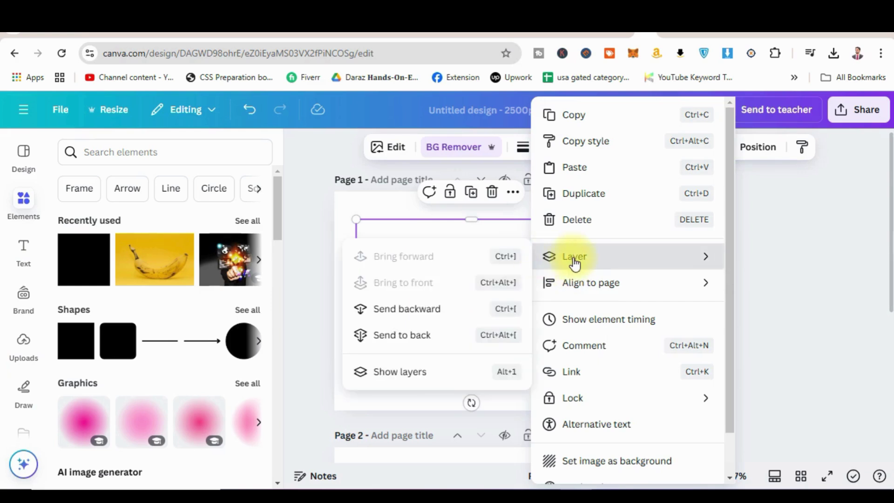
pyautogui.click(464, 328)
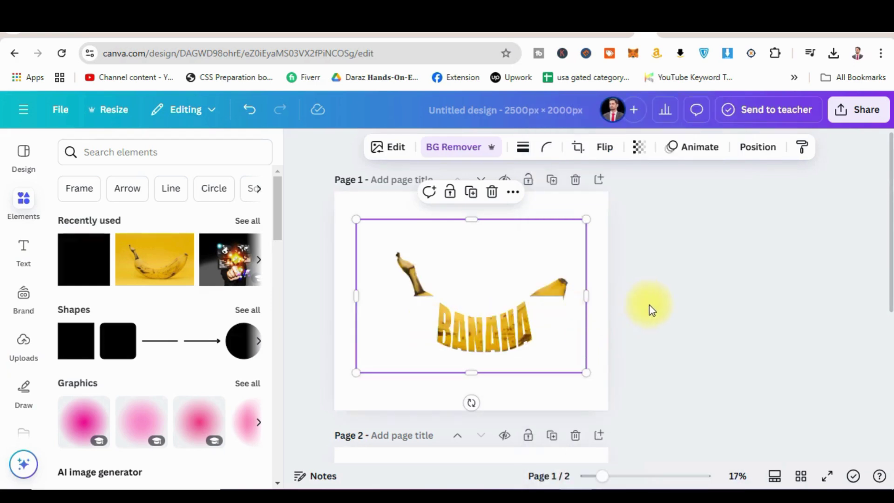
# Step: Try to crop both sides of the banana photo in to the BANANA lettering, and undo both crops
pyautogui.moveTo(578, 288); pyautogui.dragTo(531, 293)
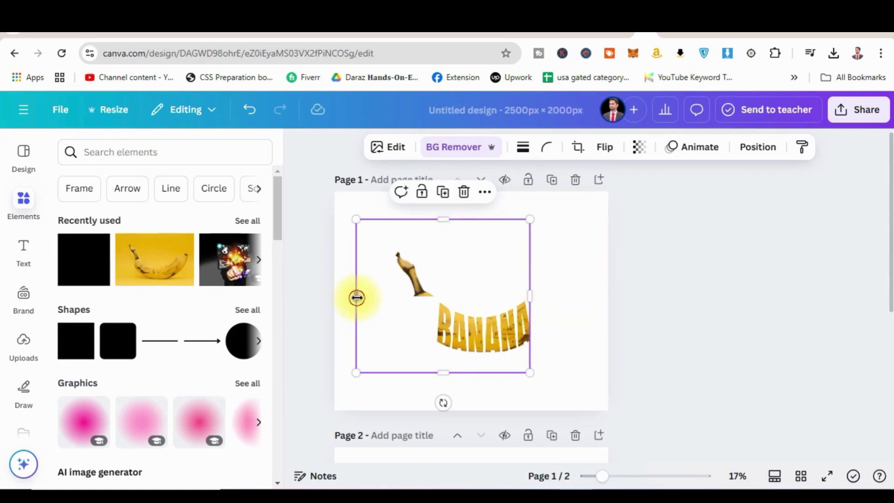
pyautogui.moveTo(356, 298); pyautogui.dragTo(428, 301)
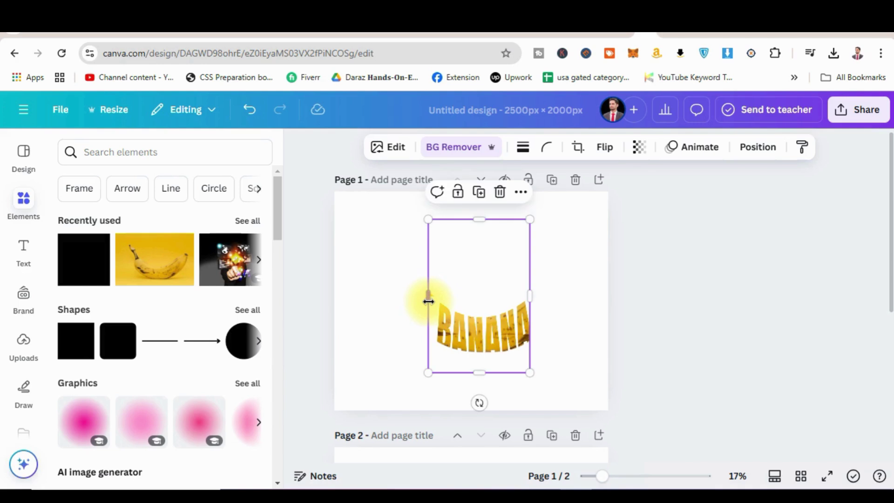
pyautogui.hotkey('ctrl', 'z')
pyautogui.hotkey('ctrl', 'z')
pyautogui.click(661, 336)
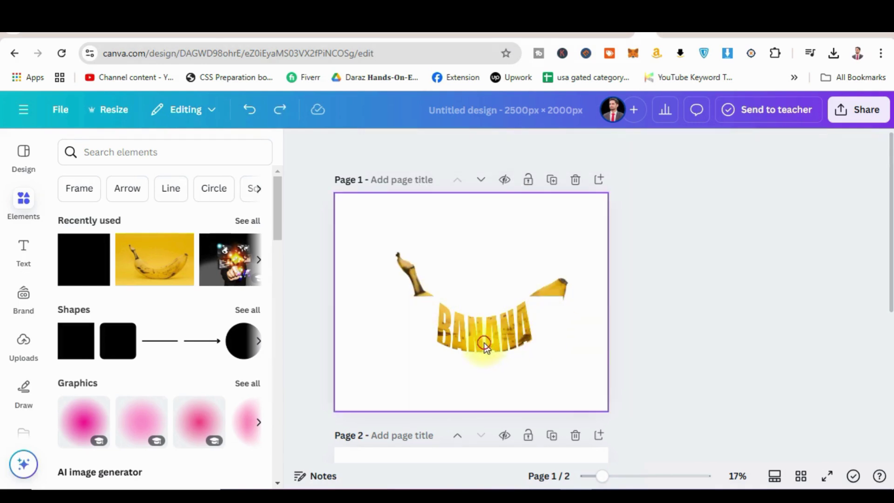
# Step: Send the white cut-out image to the back, behind the banana photo
pyautogui.click(485, 344)
pyautogui.rightClick(500, 335)
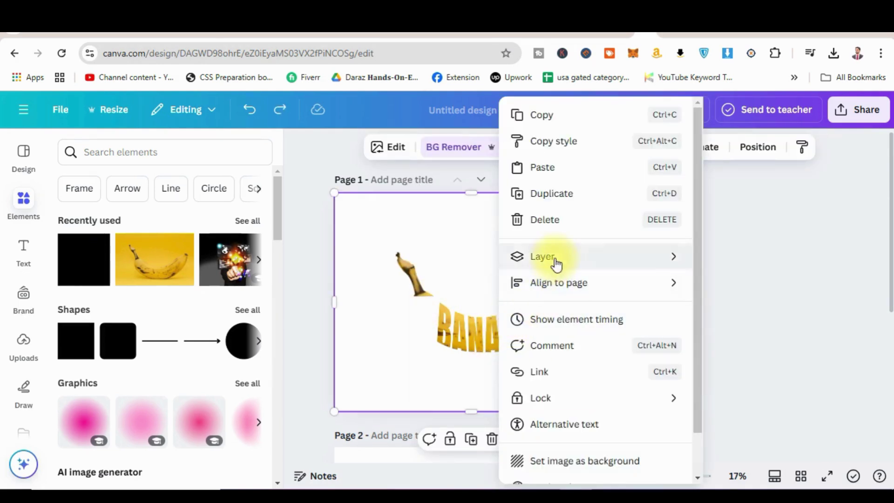
pyautogui.moveTo(554, 259)
pyautogui.click(764, 335)
# Step: Send the banana photo to the back again so the white cut-out image lies over it
pyautogui.click(481, 339)
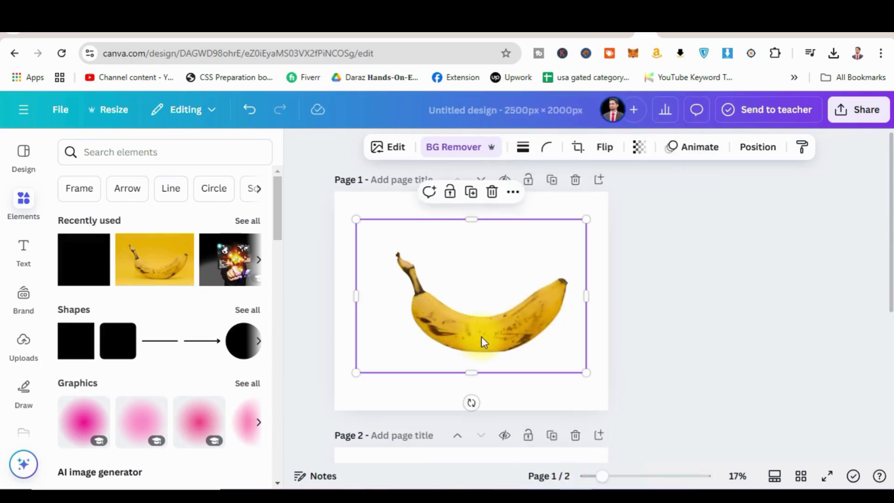
pyautogui.rightClick(485, 325)
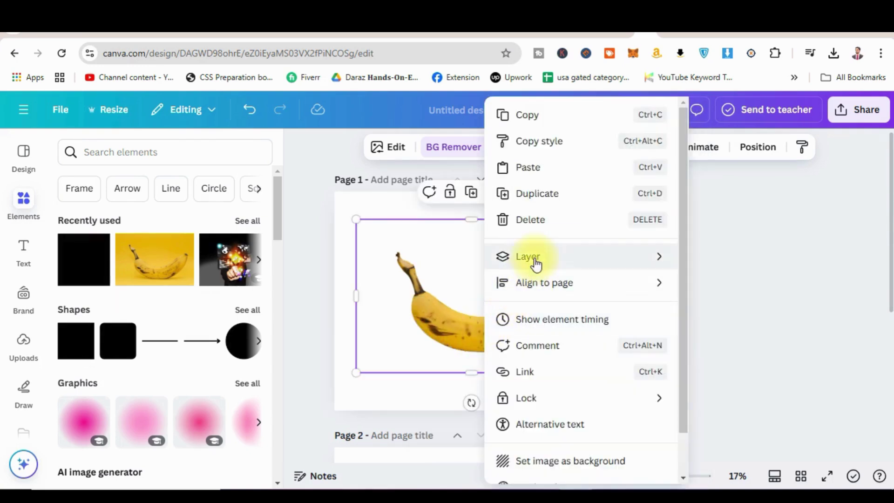
pyautogui.moveTo(642, 263)
pyautogui.click(760, 337)
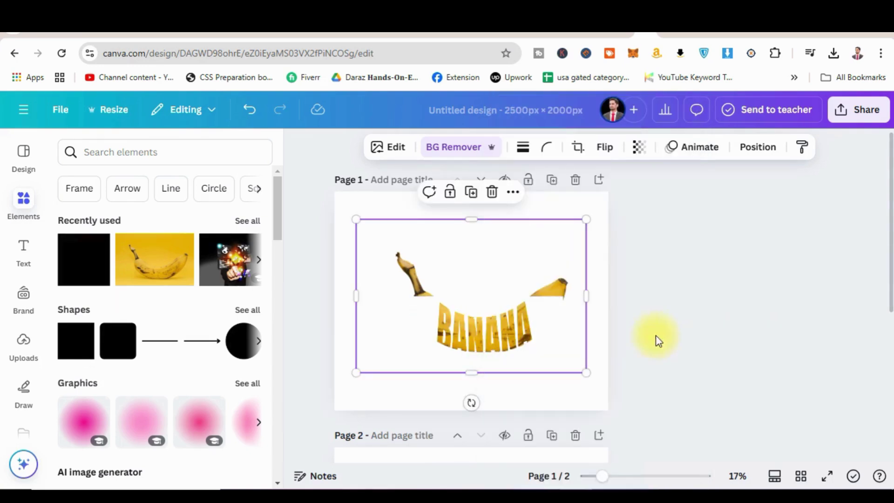
pyautogui.click(495, 326)
pyautogui.moveTo(500, 309)
pyautogui.mouseDown()
pyautogui.moveTo(507, 284)
pyautogui.moveTo(509, 322)
pyautogui.mouseUp()
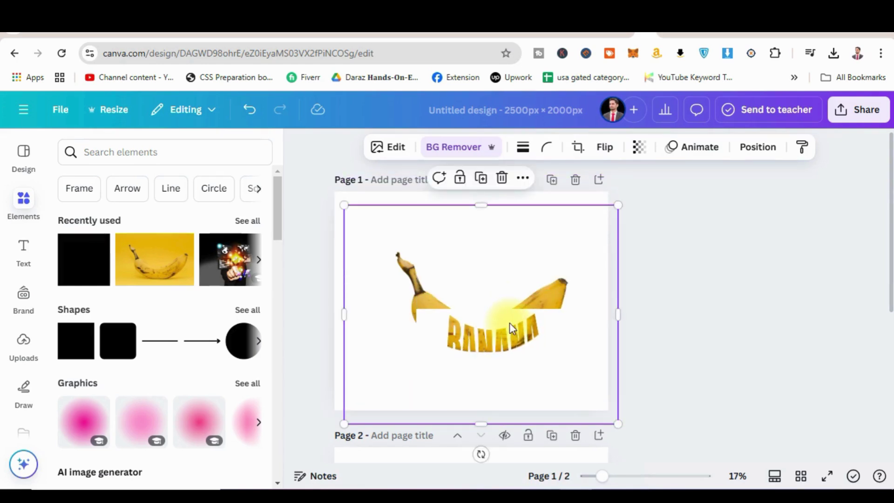
pyautogui.hotkey('ctrl', 'z')
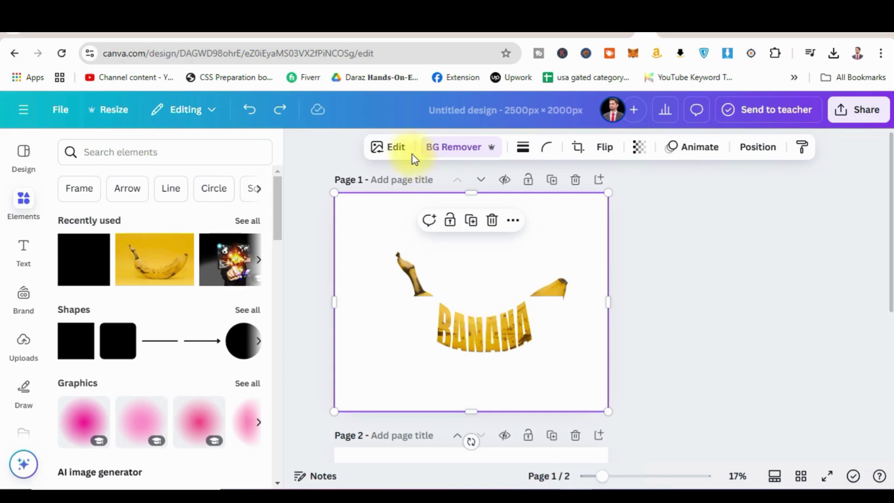
# Step: Crop the white cut-out image on all four sides to a small area around the BANANA lettering, leaving both banana ends uncovered
pyautogui.moveTo(608, 307); pyautogui.dragTo(515, 306)
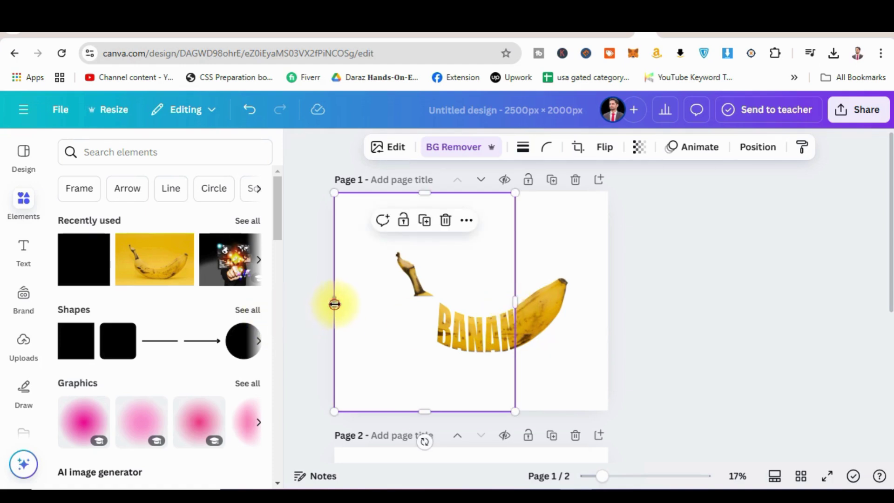
pyautogui.moveTo(334, 304); pyautogui.dragTo(440, 329)
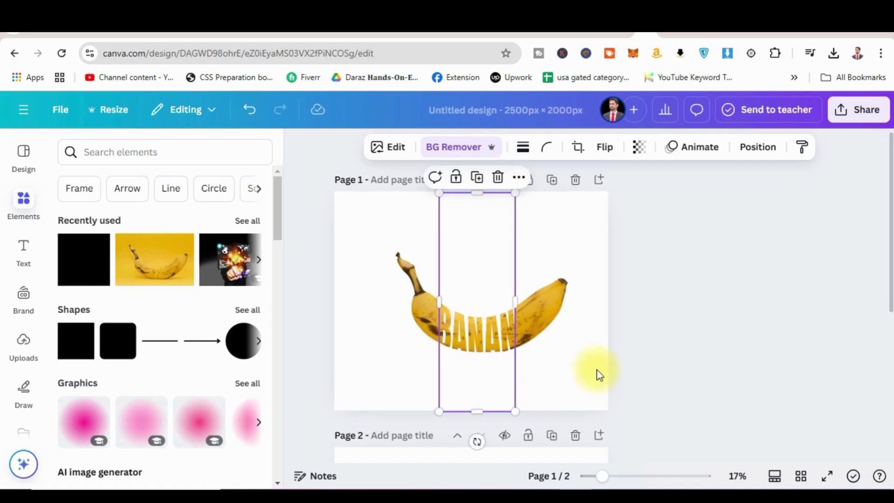
pyautogui.moveTo(478, 197); pyautogui.dragTo(479, 266)
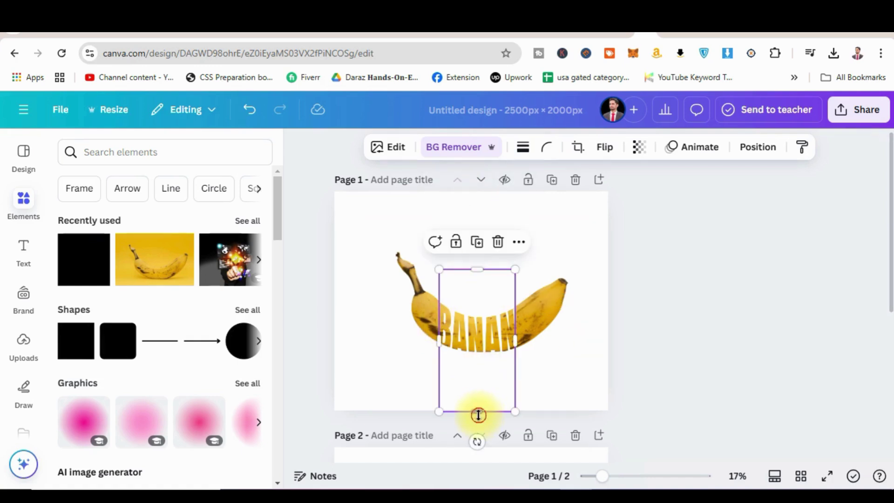
pyautogui.moveTo(478, 415); pyautogui.dragTo(479, 373)
pyautogui.click(569, 365)
# Step: Trim the cropped cut-out's two side edges slightly further inward so the outer letters blend into the banana
pyautogui.click(489, 338)
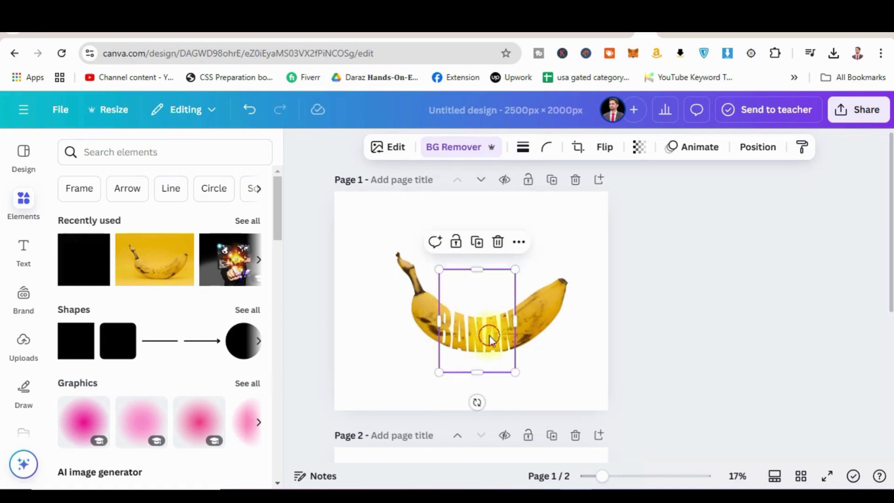
pyautogui.moveTo(515, 321); pyautogui.dragTo(513, 319)
pyautogui.click(565, 358)
pyautogui.click(615, 370)
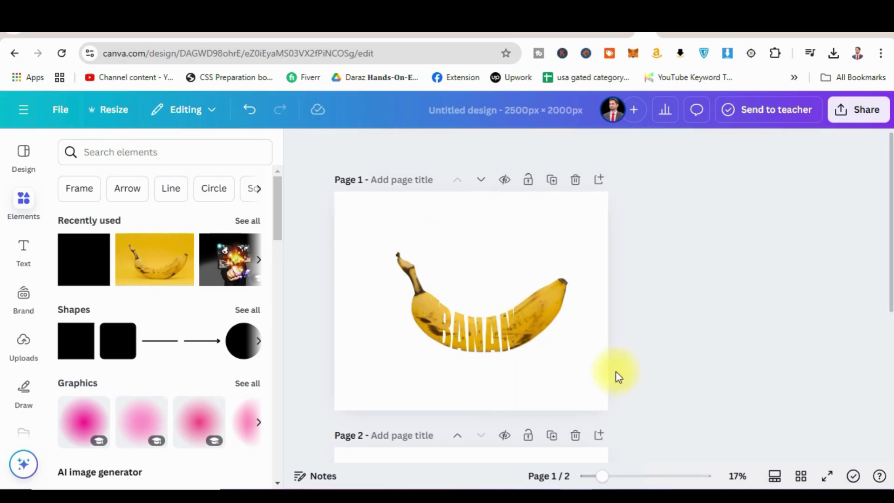
pyautogui.click(446, 328)
pyautogui.moveTo(439, 323); pyautogui.dragTo(441, 324)
pyautogui.click(654, 407)
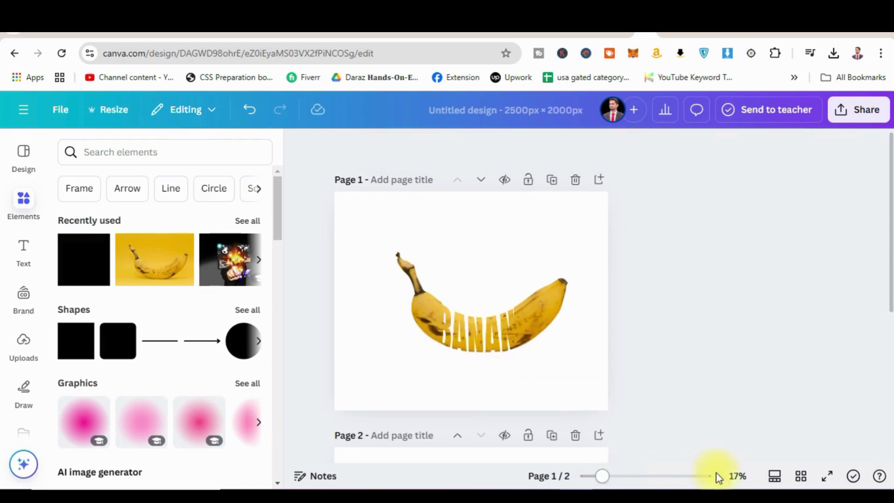